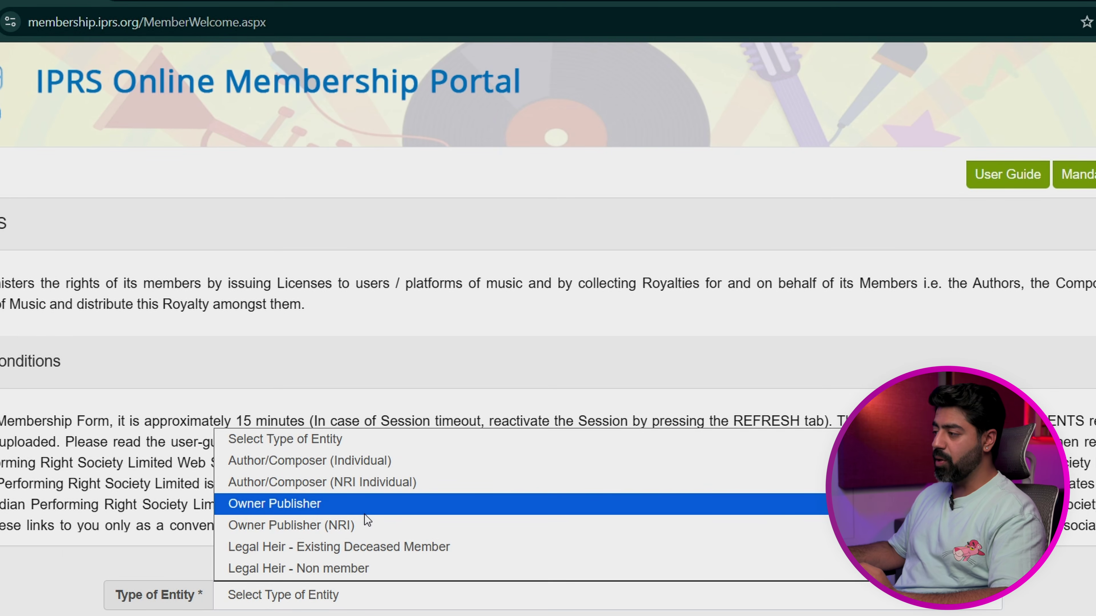
# Step: Choose Owner Publisher as the entity type, accept the consents, and start a company registration
pyautogui.click(366, 519)
pyautogui.scroll(-2, 397, 517)
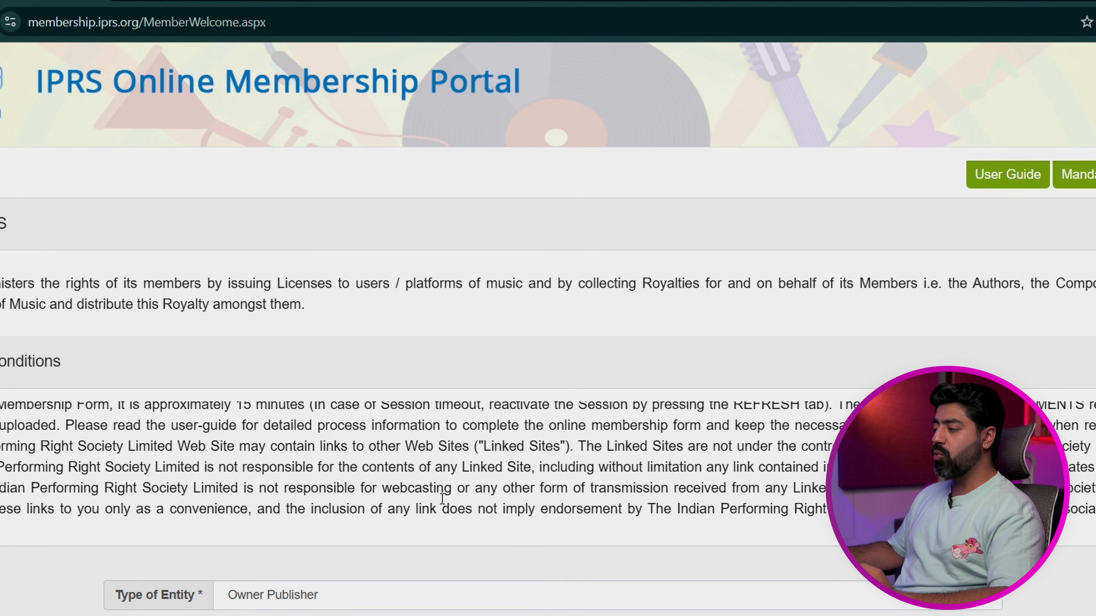
pyautogui.scroll(-10, 548, 328)
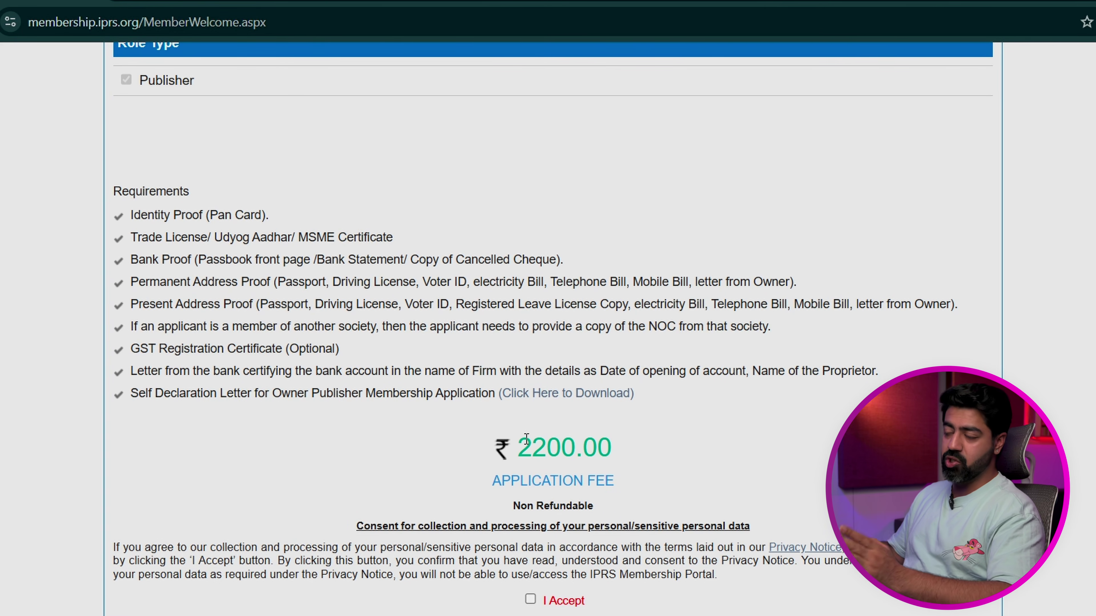
pyautogui.scroll(-3, 541, 474)
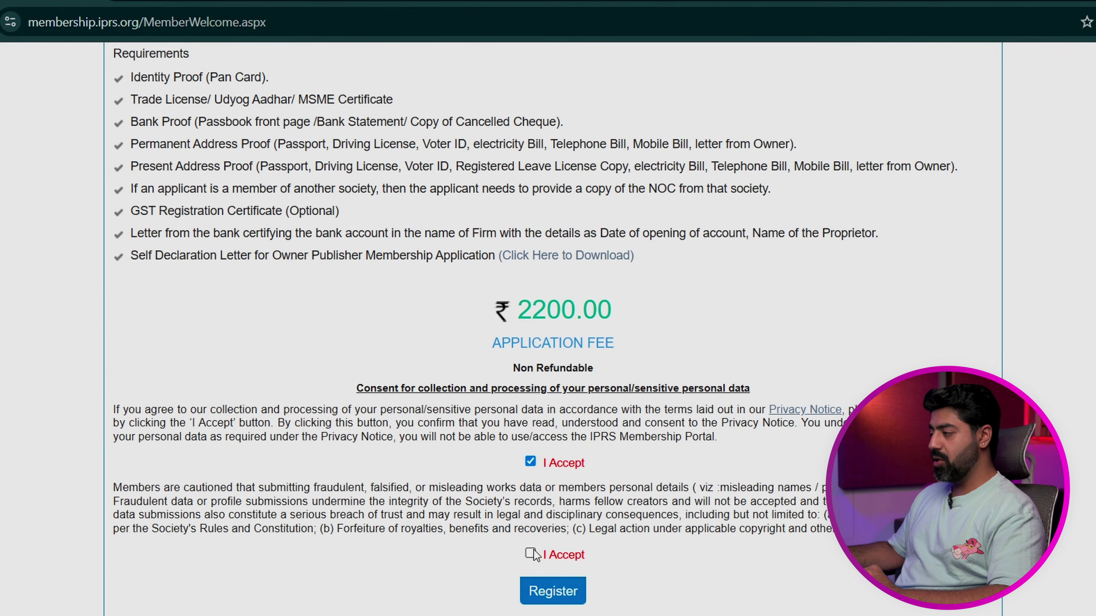
pyautogui.click(543, 587)
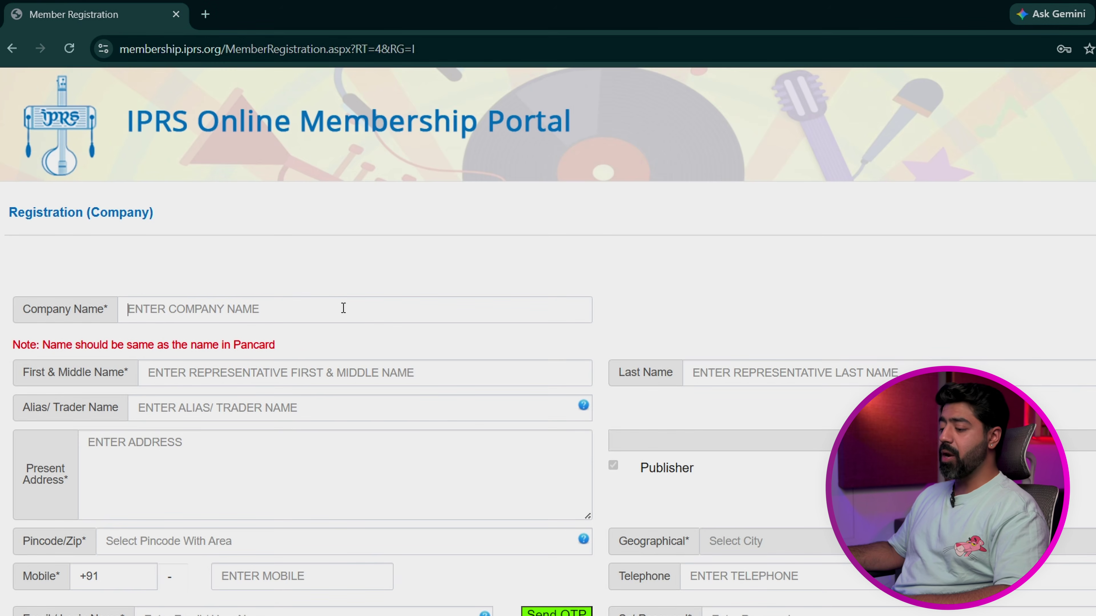
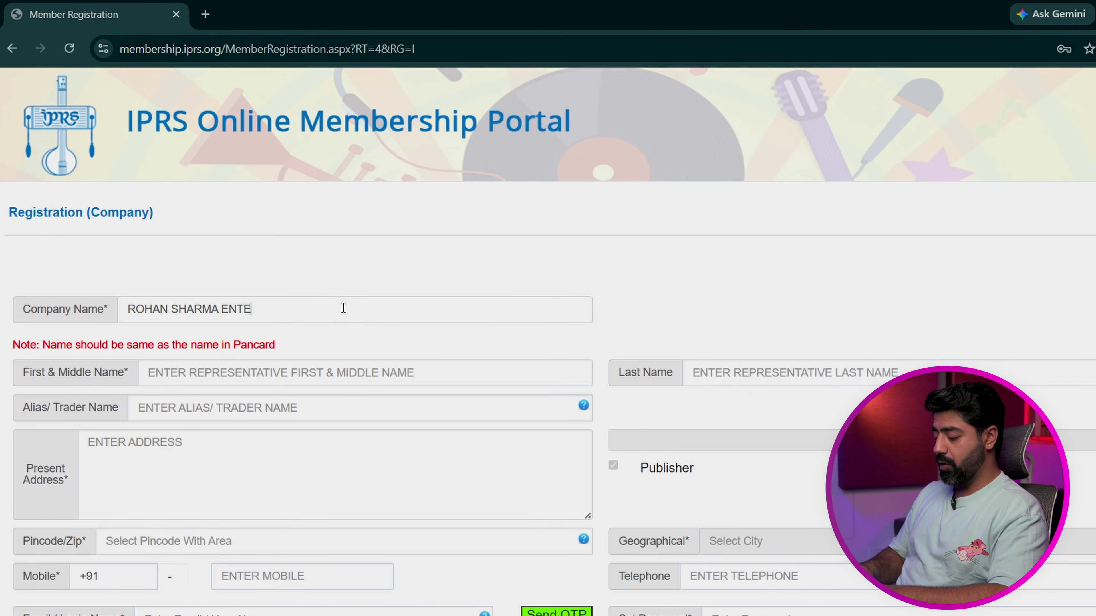
# Step: Enter the company name and the representative's first and last names
pyautogui.write('RTAINMENT')
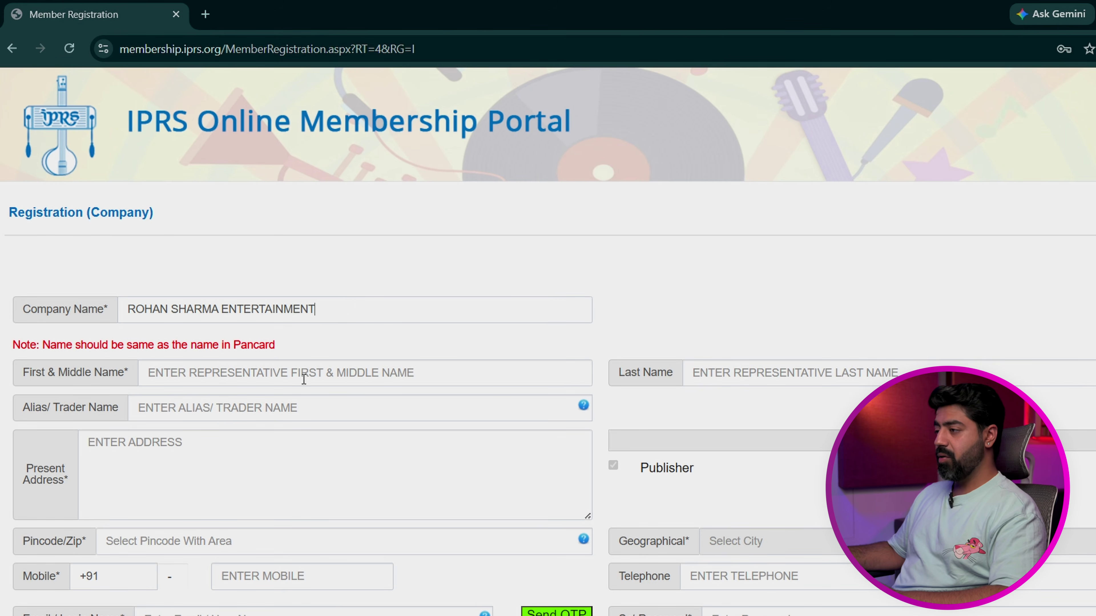
pyautogui.click(304, 379)
pyautogui.click(728, 366)
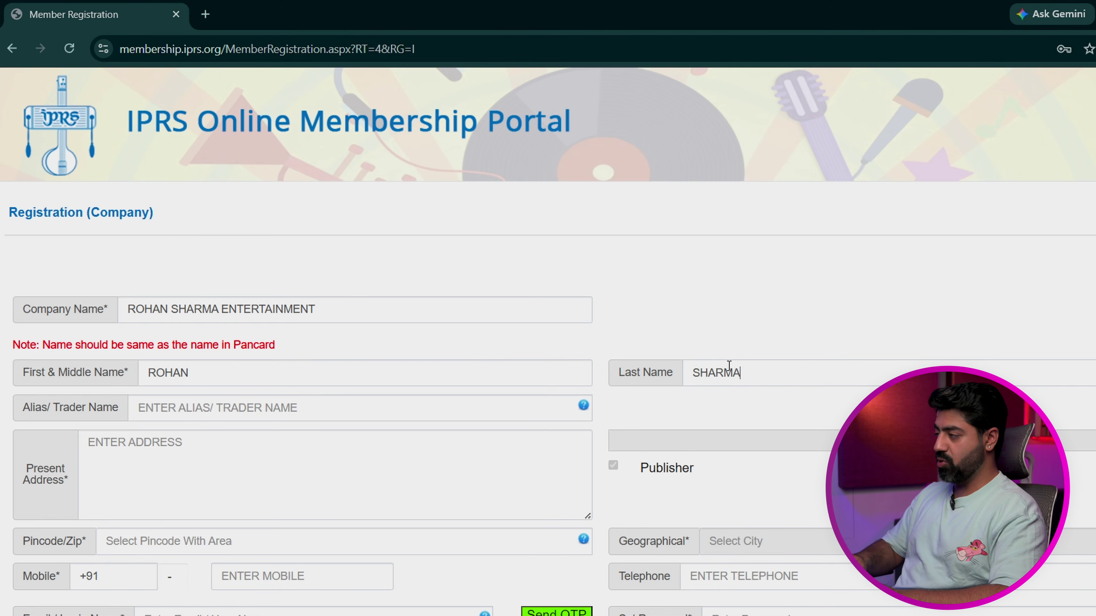
pyautogui.scroll(-2, 318, 348)
# Step: Fill in the alias, the present address and the corrected pincode
pyautogui.click(315, 342)
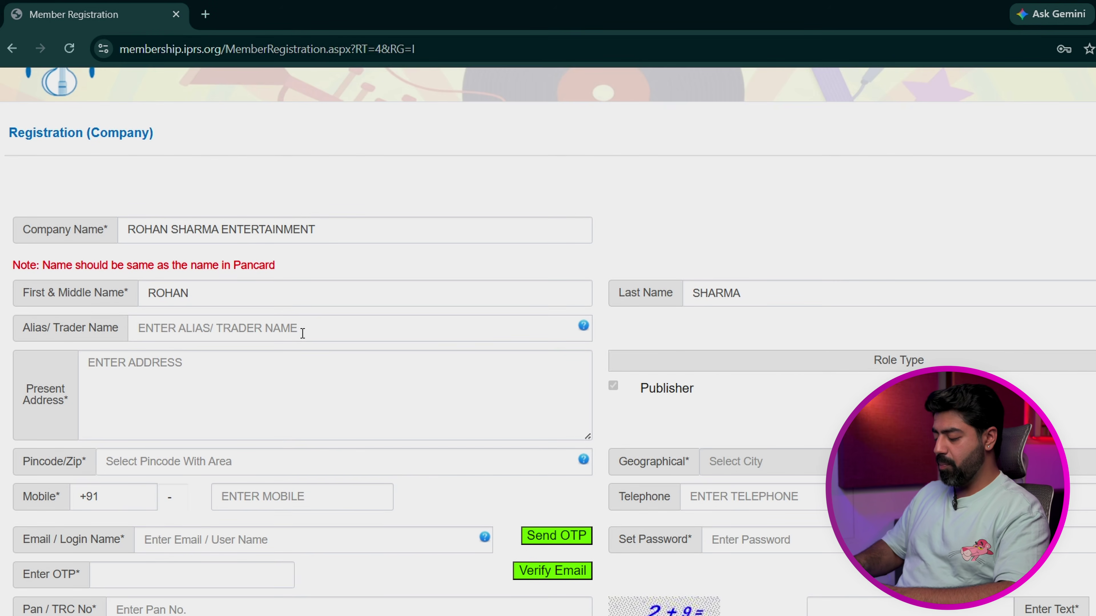
pyautogui.click(303, 333)
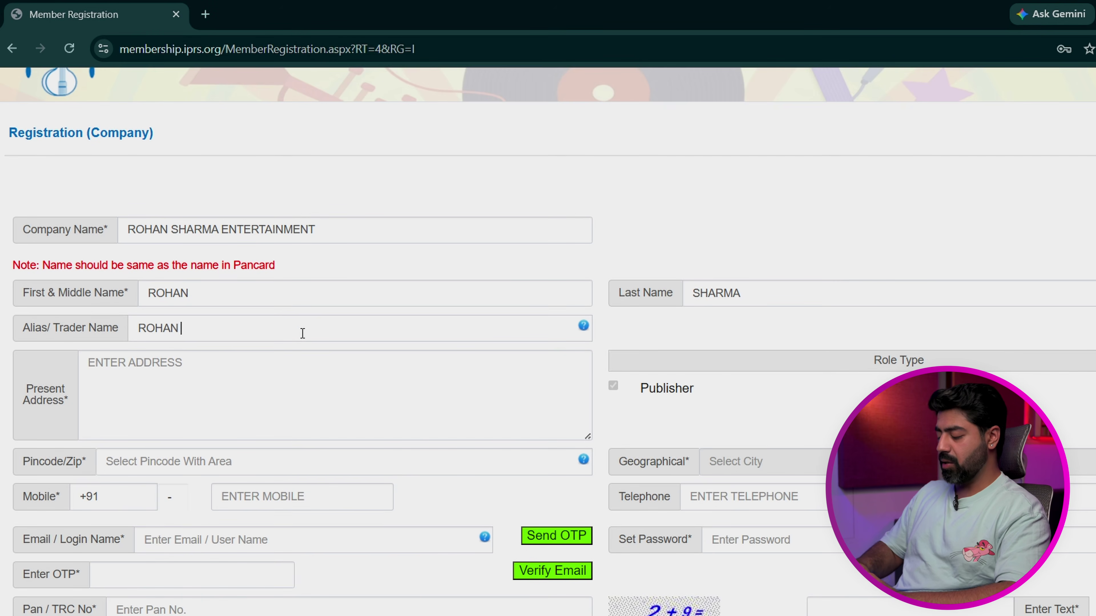
pyautogui.click(293, 390)
pyautogui.write('WRSFBHG DFBCV')
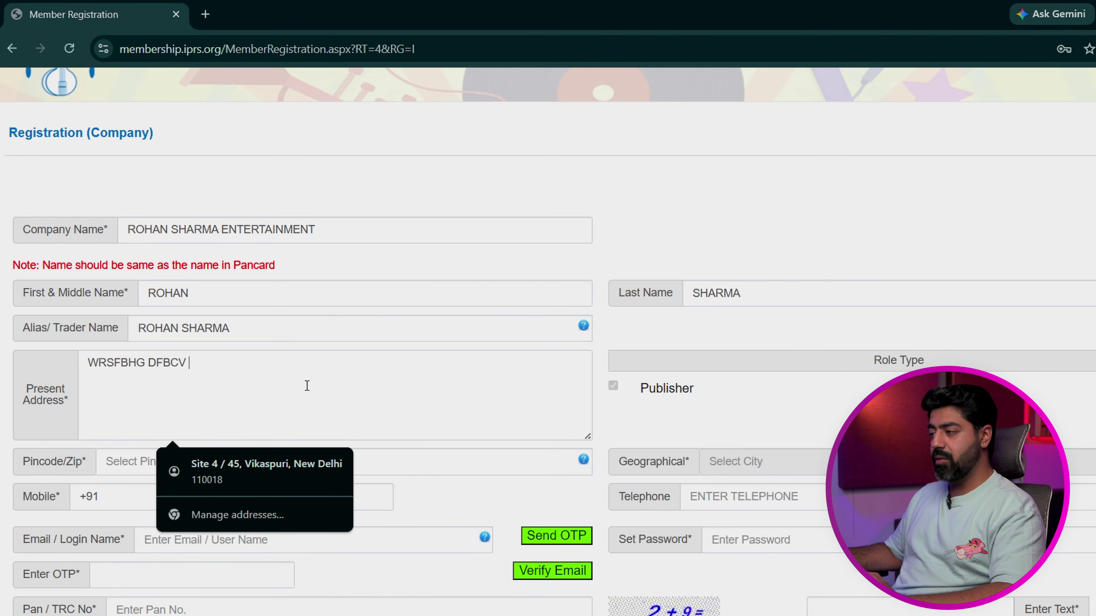
pyautogui.scroll(-1, 306, 386)
pyautogui.click(515, 403)
pyautogui.write('454545')
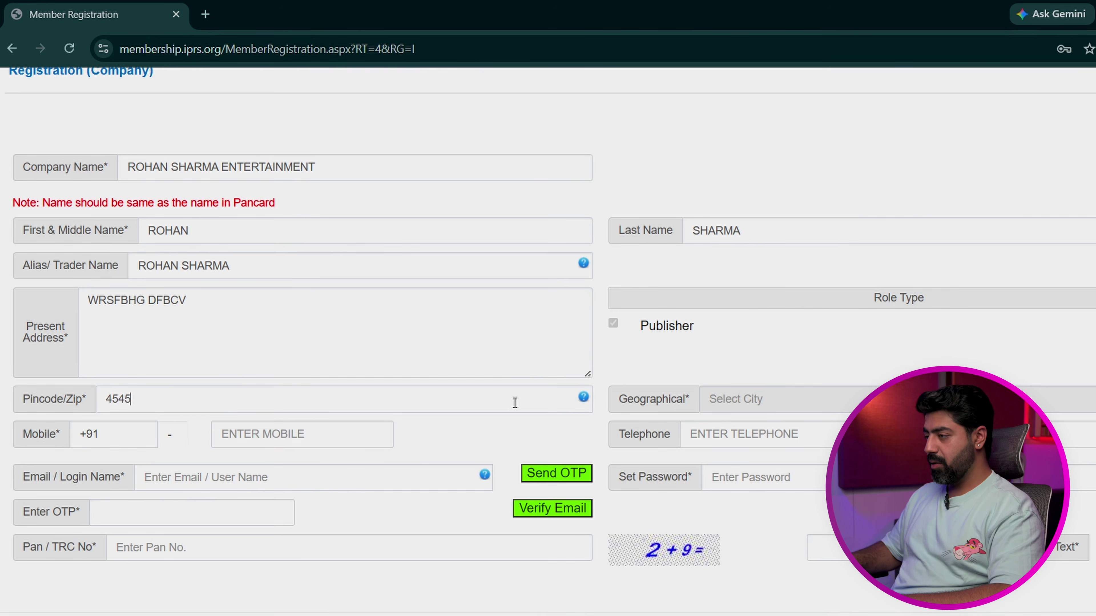
pyautogui.moveTo(513, 398); pyautogui.dragTo(32, 395)
pyautogui.write('110018')
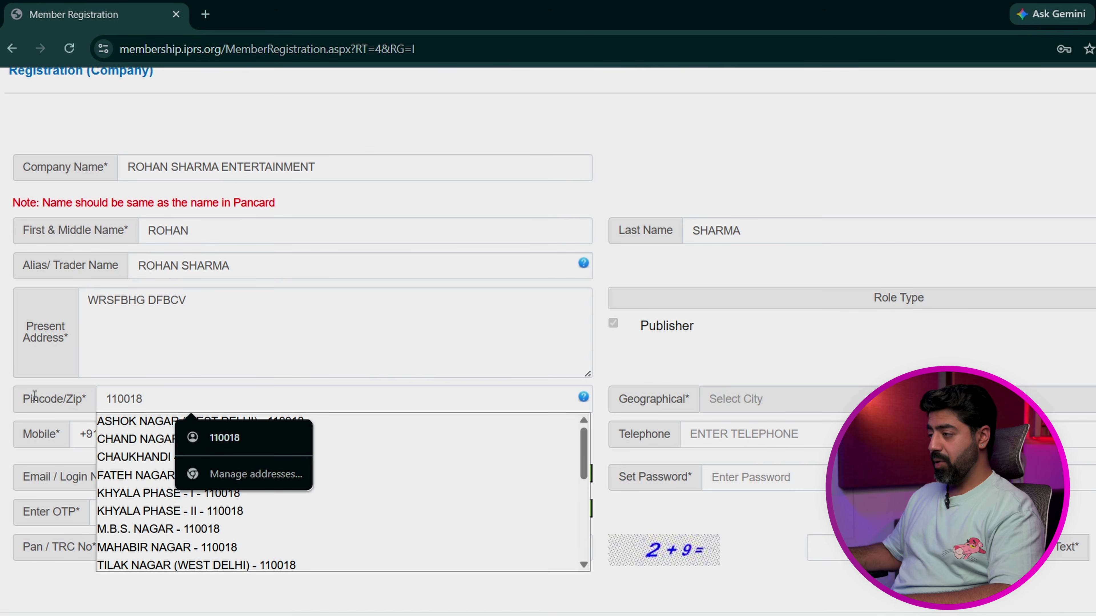
pyautogui.moveTo(591, 446); pyautogui.dragTo(587, 484)
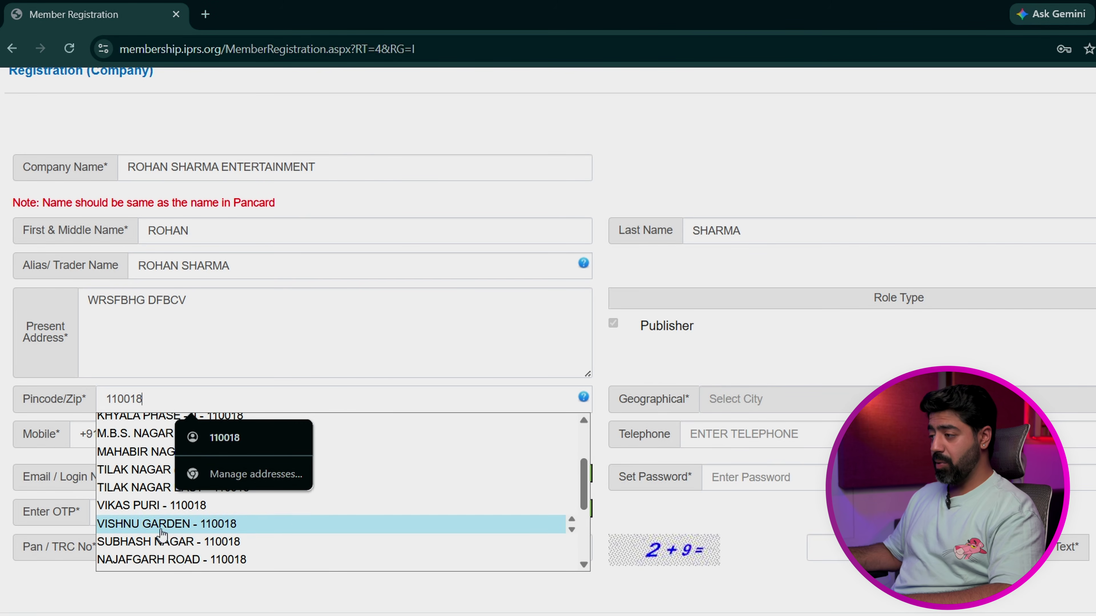
pyautogui.scroll(2, 131, 462)
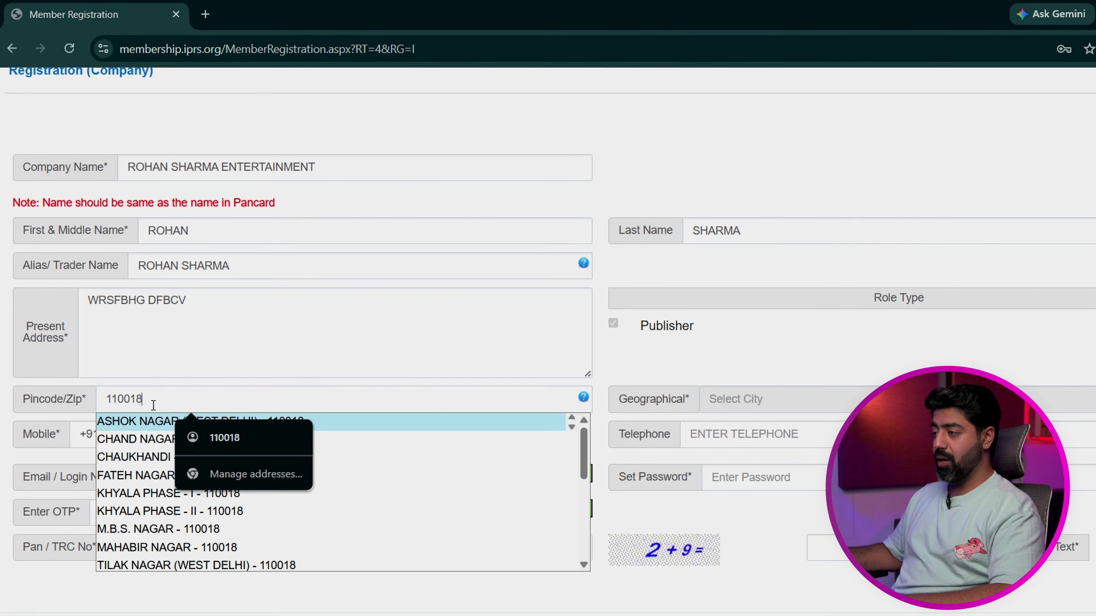
pyautogui.click(629, 364)
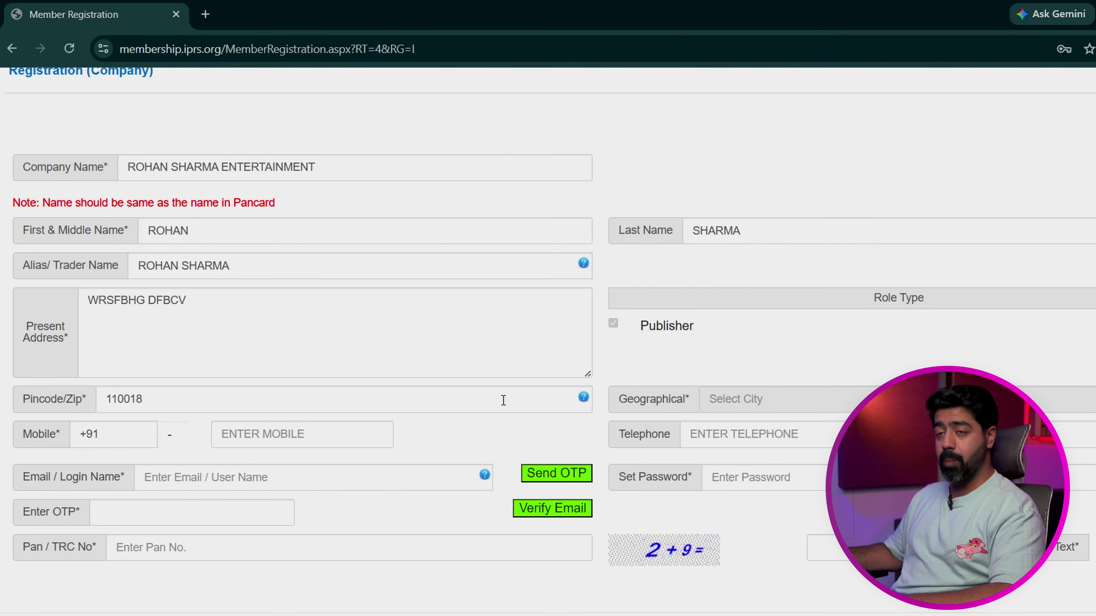
# Step: Re-enter the pincode's last digit and pick the locality from the suggestion list
pyautogui.click(486, 403)
pyautogui.press('BackSpace')
pyautogui.write('8')
pyautogui.click(130, 422)
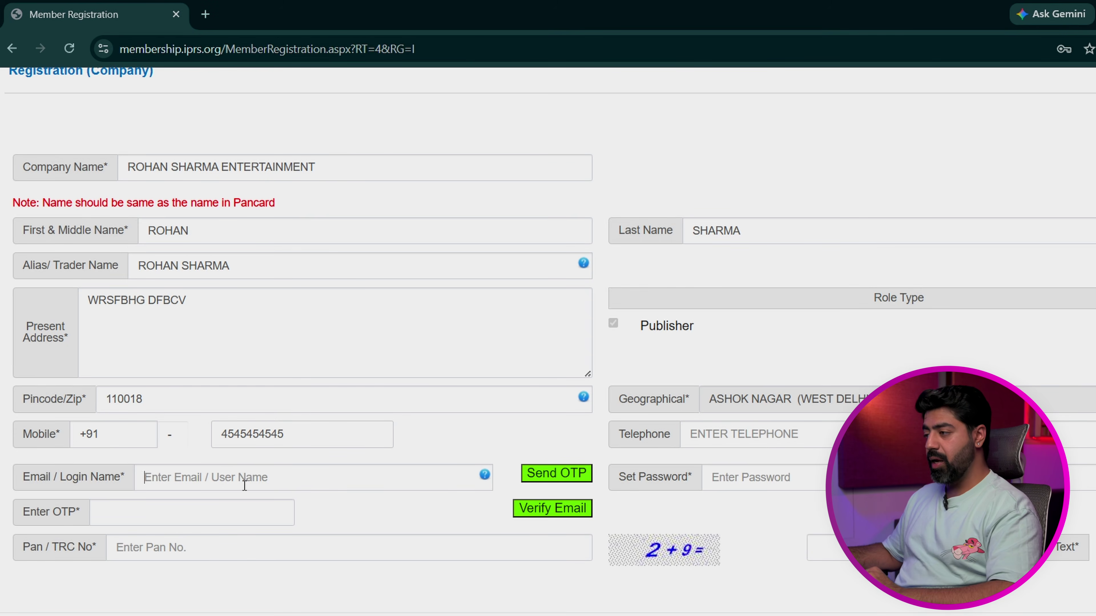
# Step: Fill in the email/login name, PAN/TRC number, password and the captcha answer 11
pyautogui.click(244, 486)
pyautogui.write('wrgksdkhfbcn wgsdyijn')
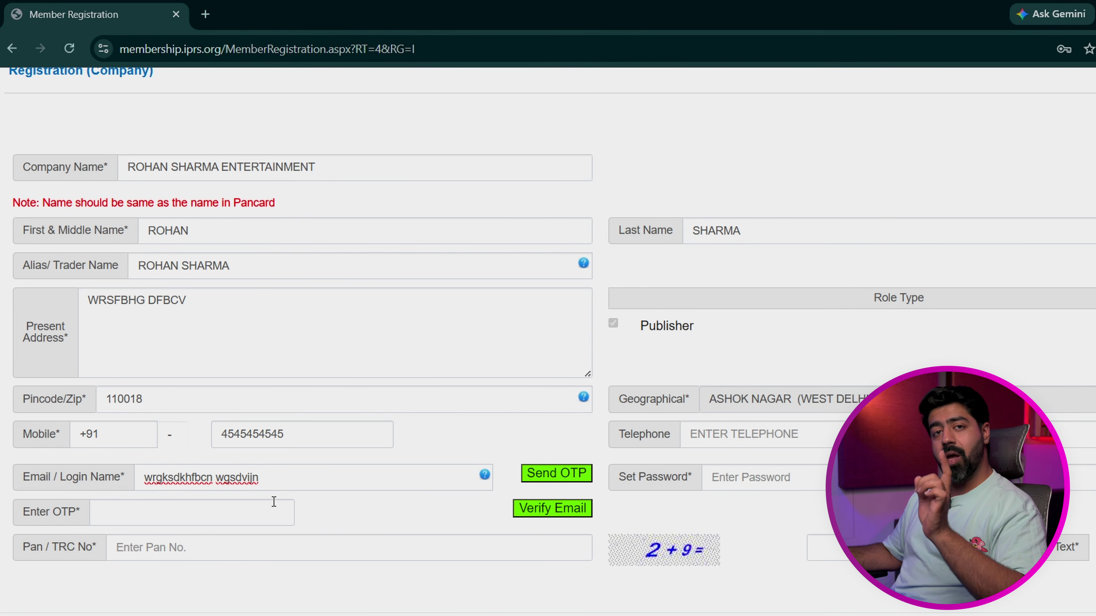
pyautogui.click(293, 509)
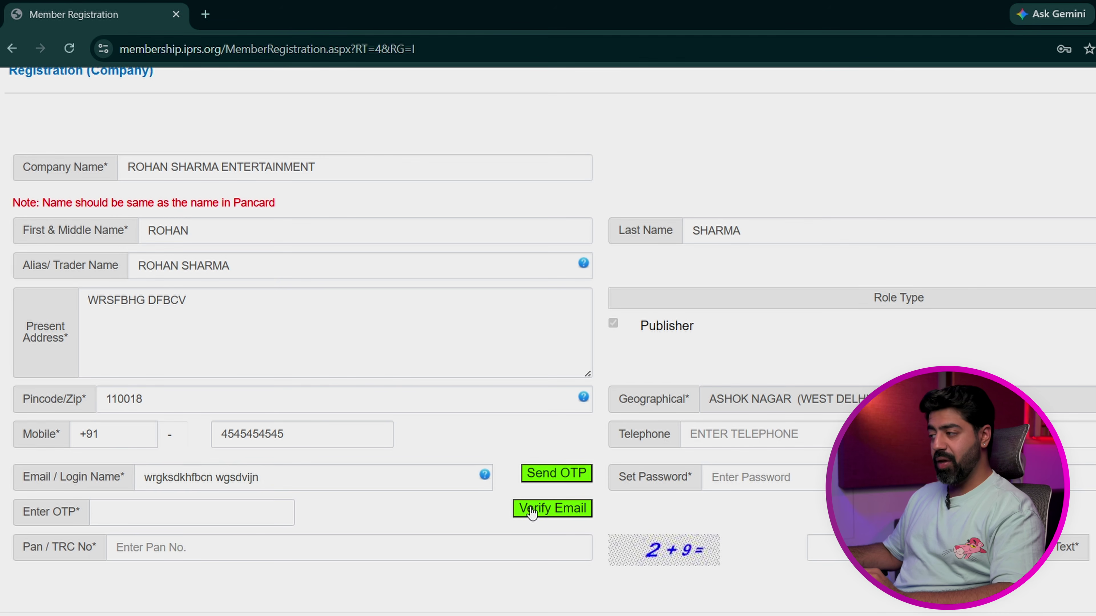
pyautogui.click(398, 545)
pyautogui.write('rwgsfbcx')
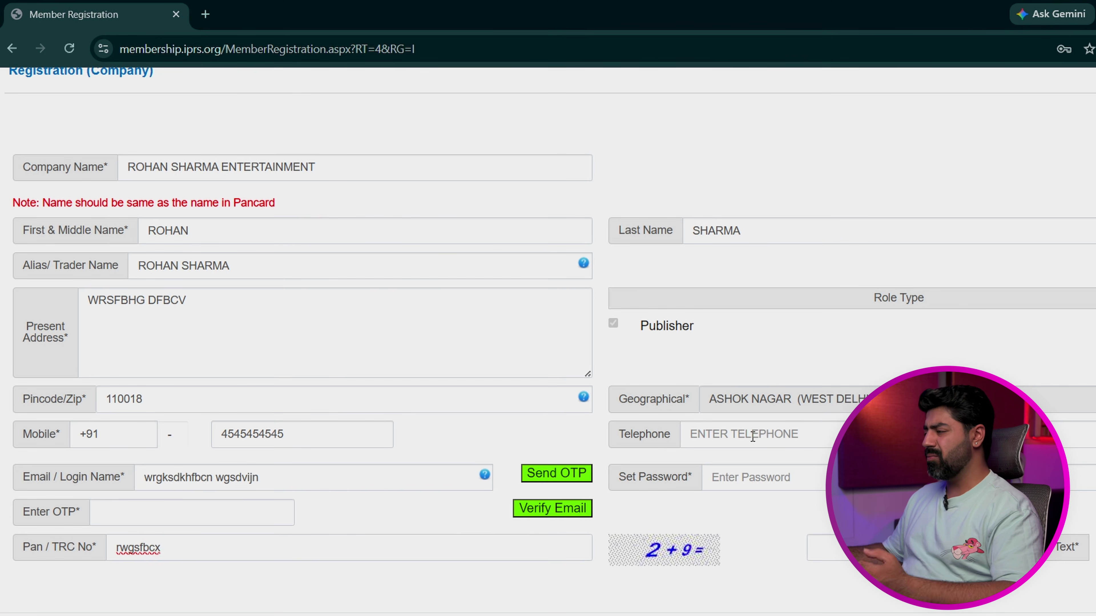
pyautogui.click(761, 477)
pyautogui.write('••••••••••••')
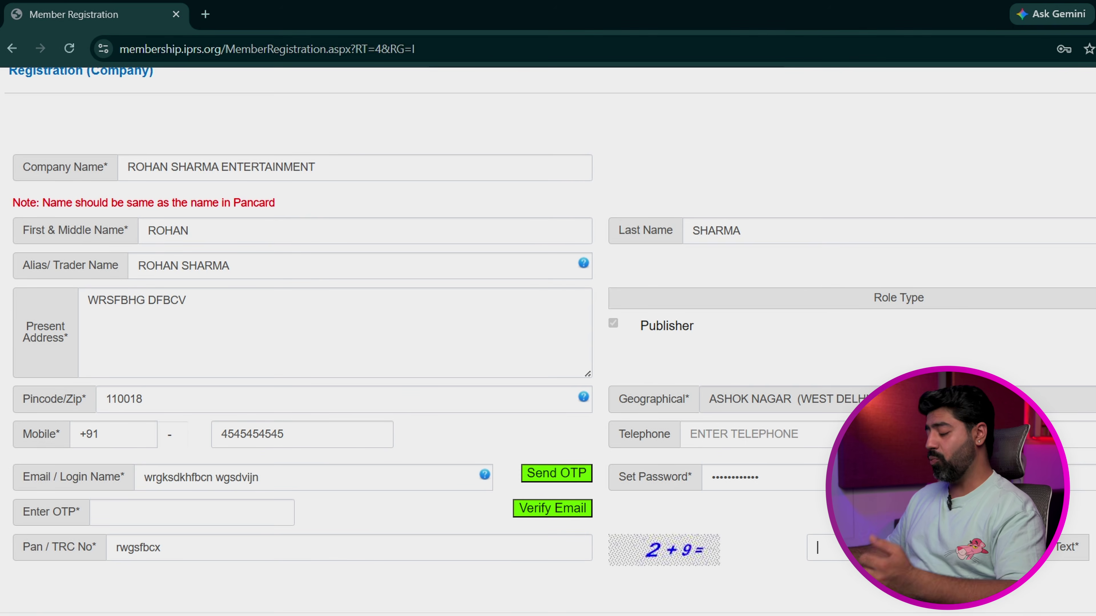
pyautogui.click(819, 548)
pyautogui.write('11')
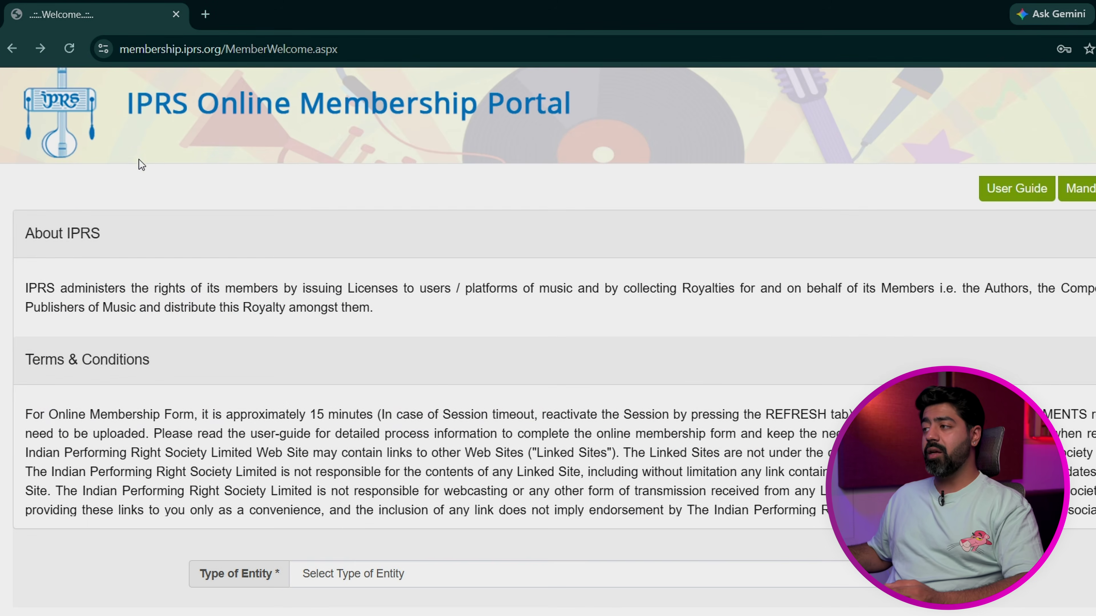
# Step: Log in to Update Profile, enter the company name, and set establishment date 01-APR-2026
pyautogui.click(143, 135)
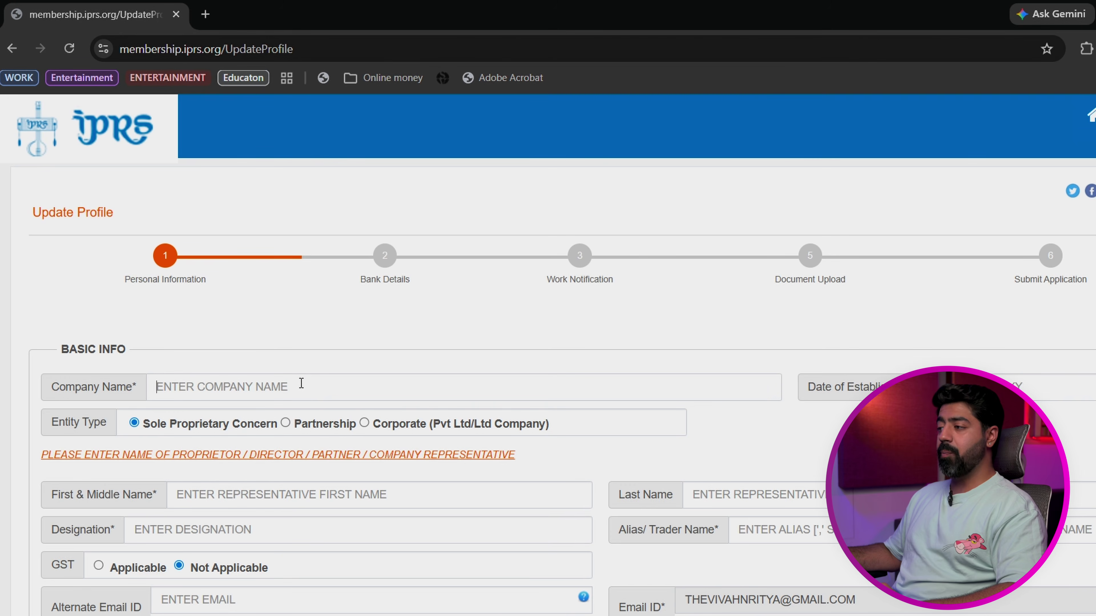
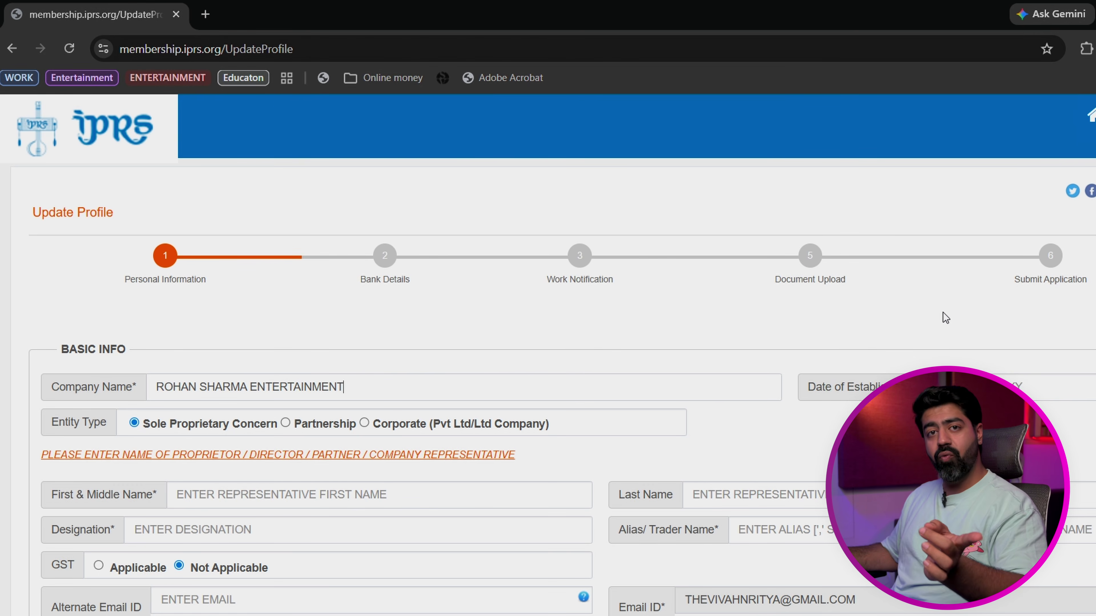
pyautogui.click(949, 386)
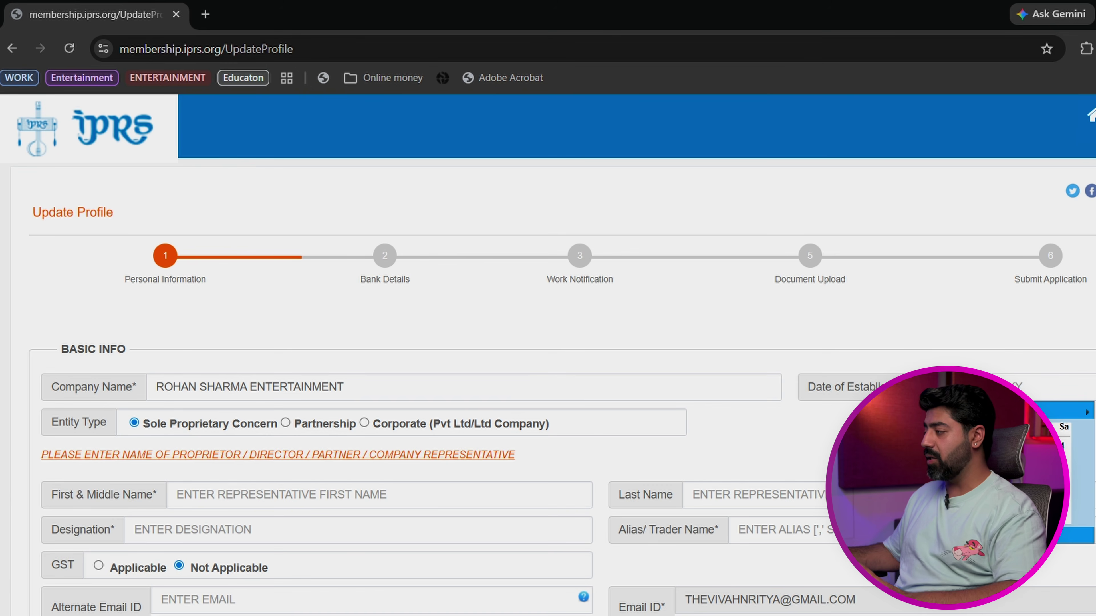
pyautogui.click(994, 445)
pyautogui.scroll(-3, 571, 297)
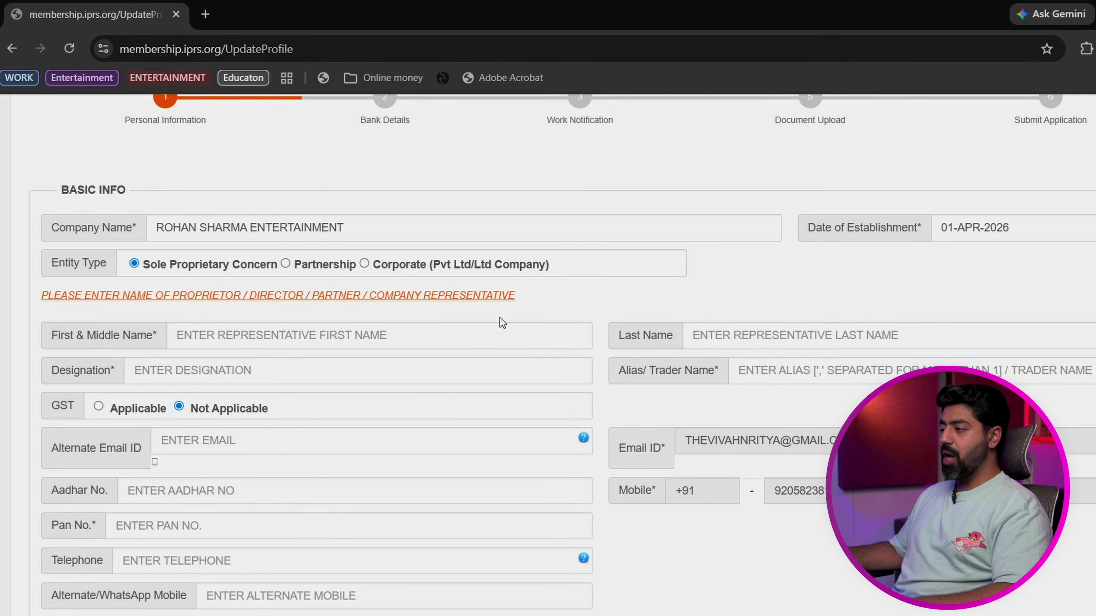
# Step: Enter the representative's first and last names, designation SOLE PROPRIETOR, and the alias
pyautogui.click(449, 335)
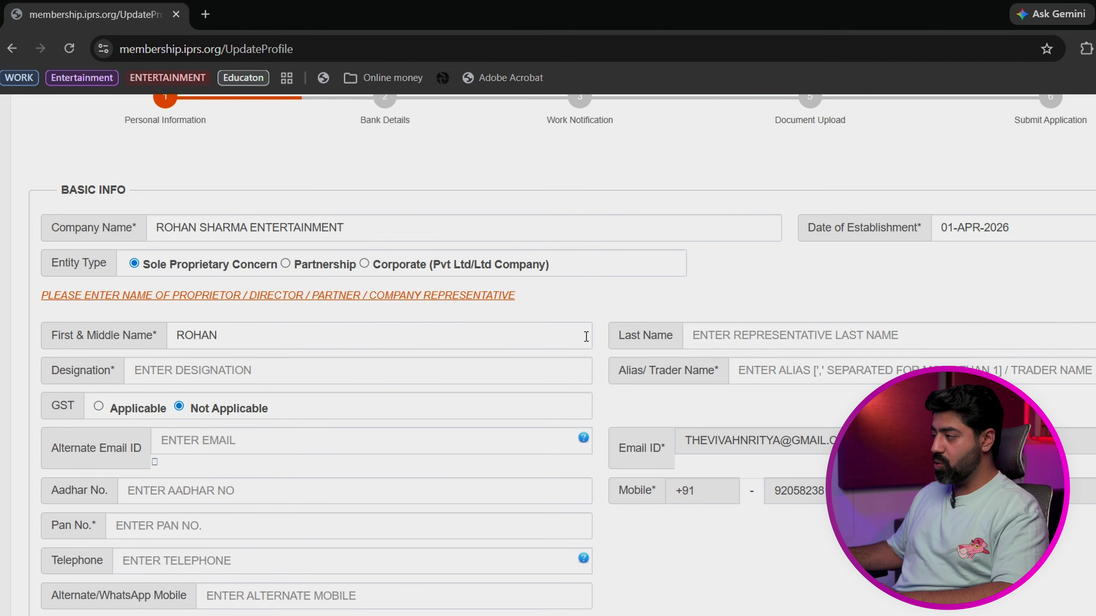
pyautogui.click(779, 334)
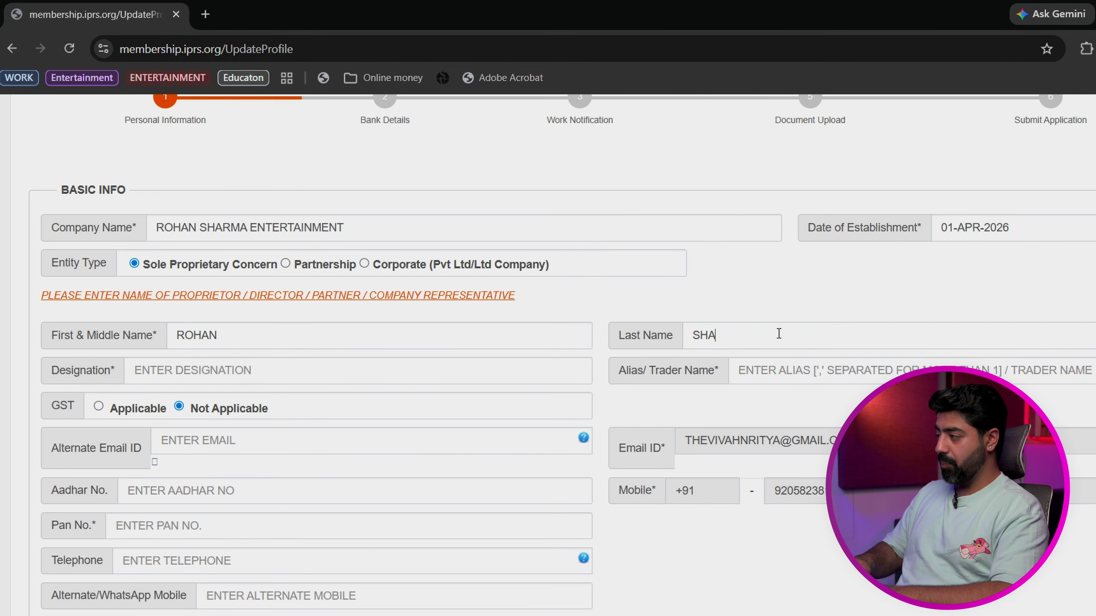
pyautogui.click(277, 364)
pyautogui.write('SOLE ')
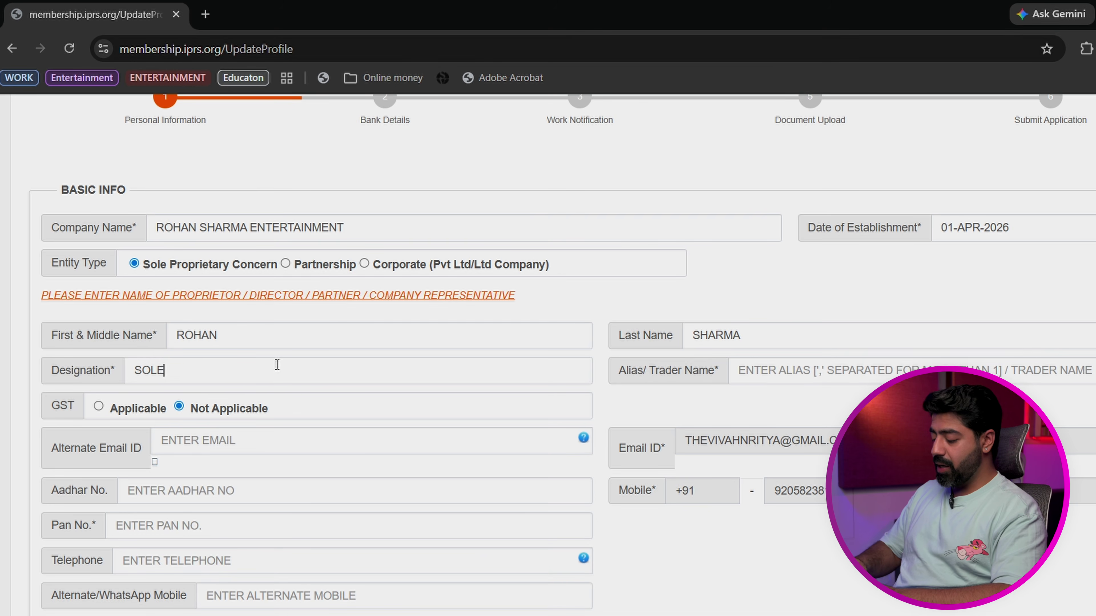
pyautogui.write('PROPRIETOR')
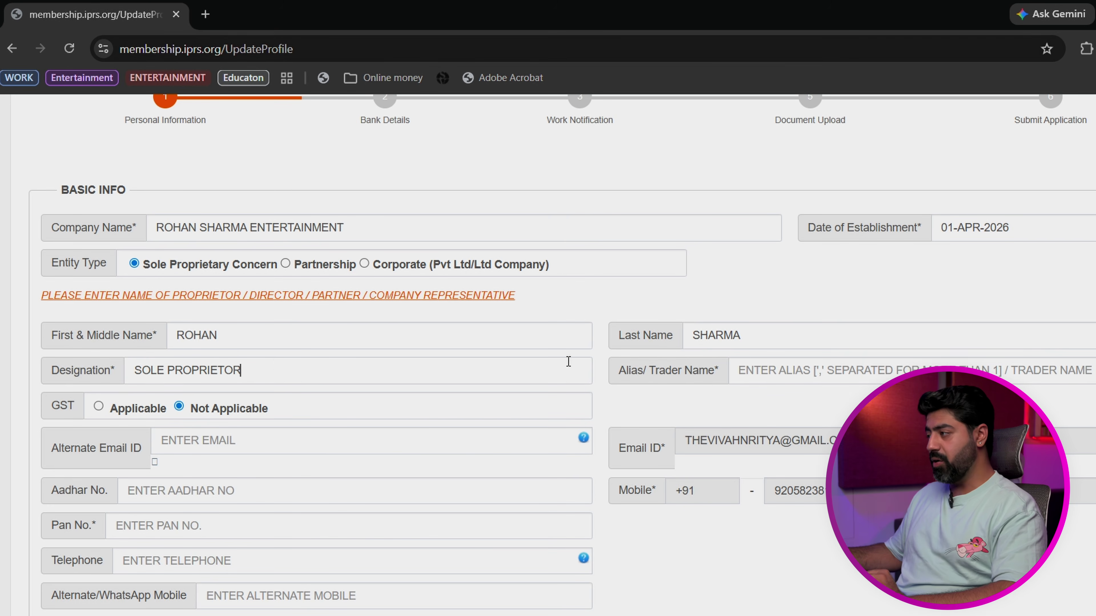
pyautogui.click(783, 372)
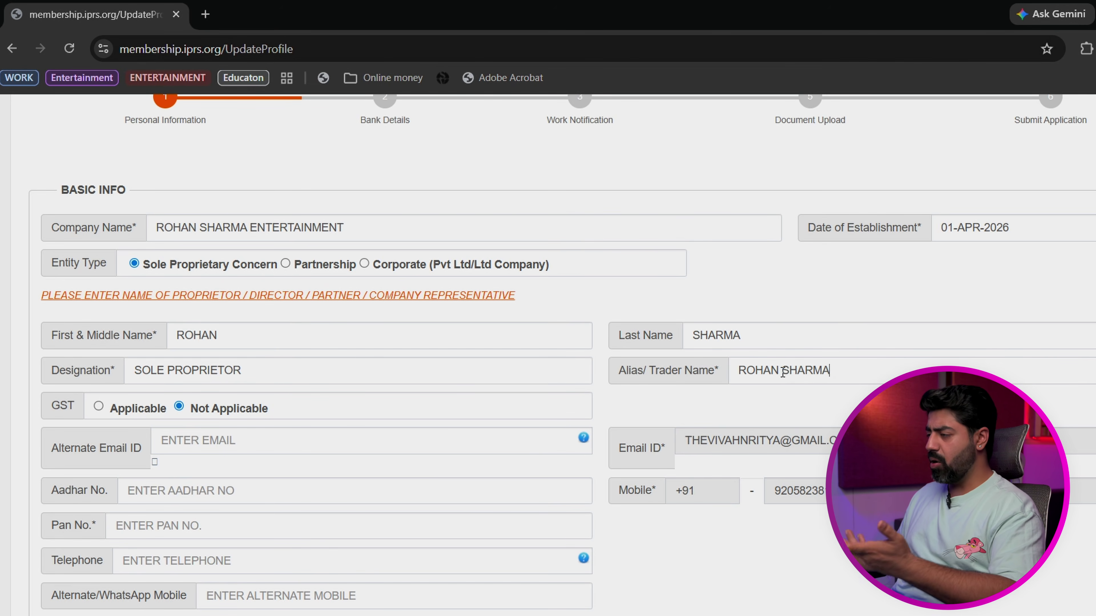
# Step: Enter the Aadhar number and replace the PAN with a correctly formatted one
pyautogui.scroll(-3, 252, 352)
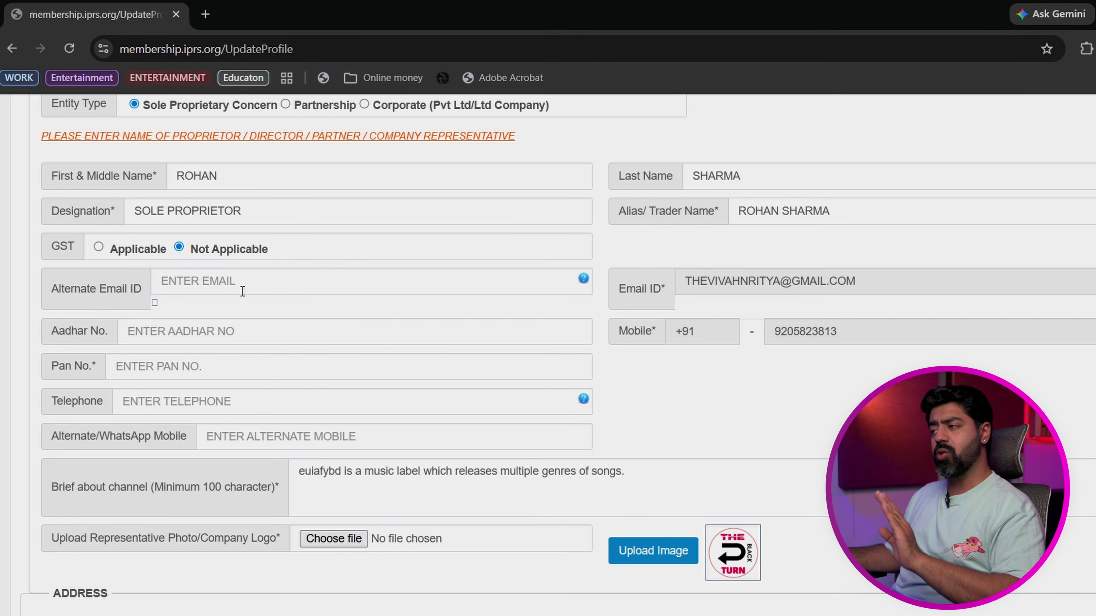
pyautogui.click(238, 328)
pyautogui.write('454545454545')
pyautogui.click(307, 364)
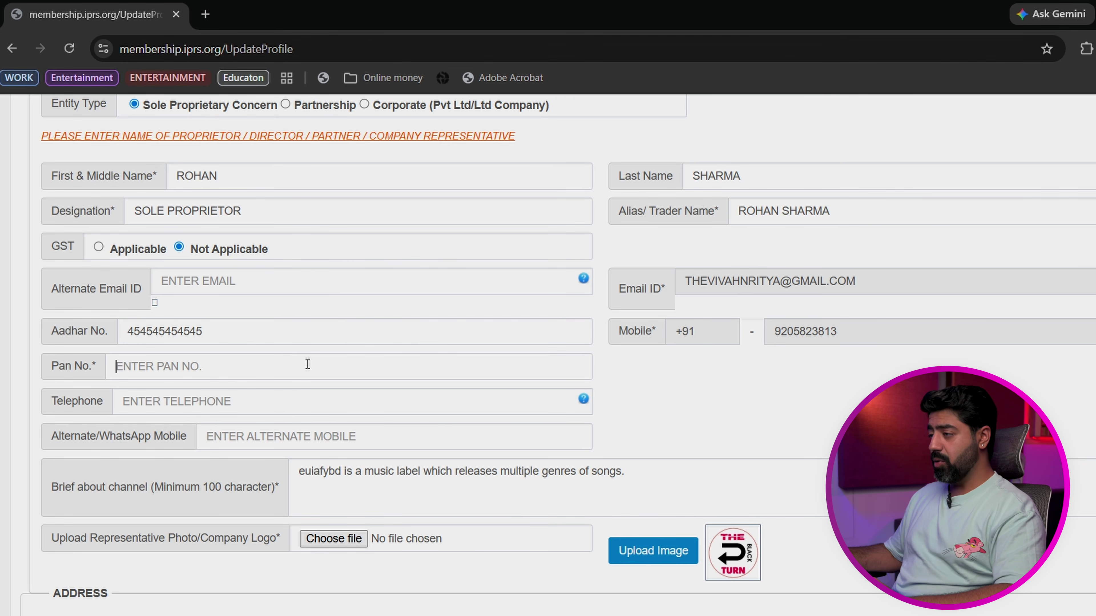
pyautogui.write('454847454')
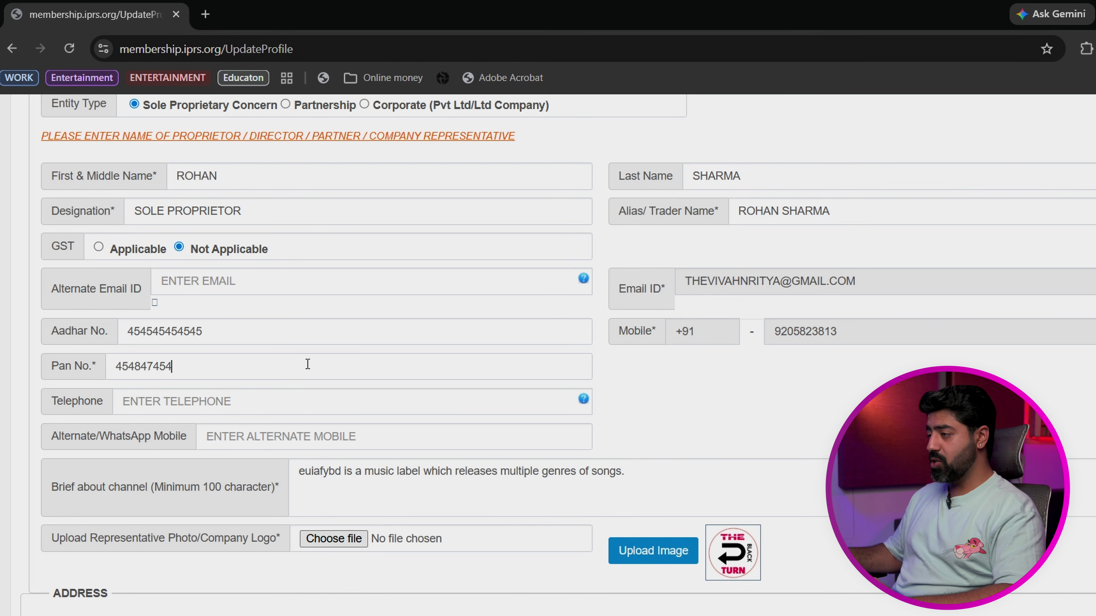
pyautogui.hotkey('ctrl', 'a')
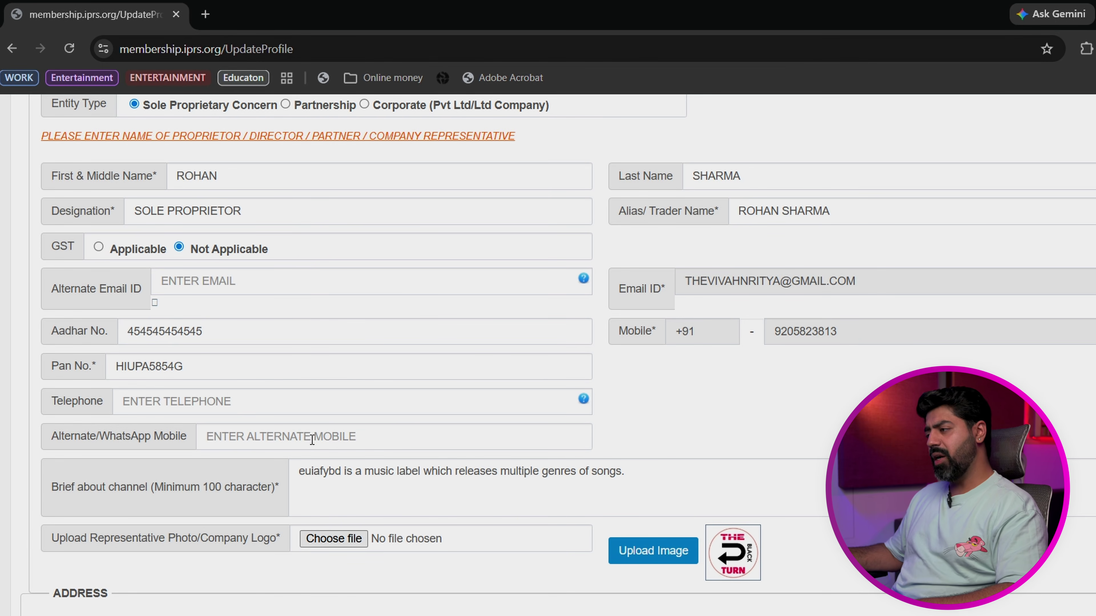
# Step: Replace the brief's opening placeholder word with the pasted company name
pyautogui.scroll(-2, 311, 439)
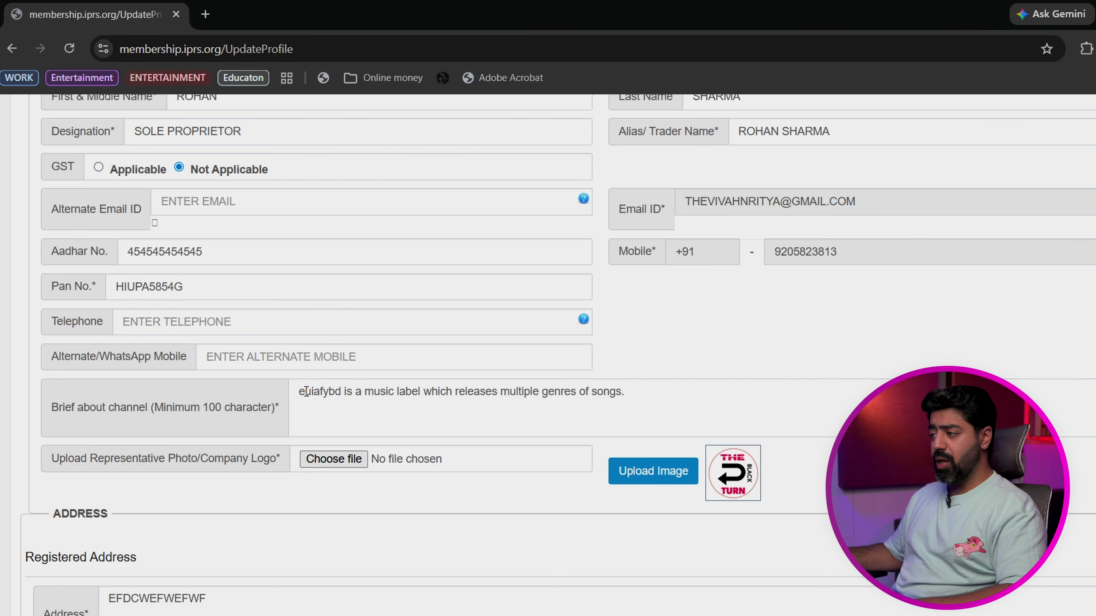
pyautogui.moveTo(299, 392); pyautogui.dragTo(340, 393)
pyautogui.click(340, 395)
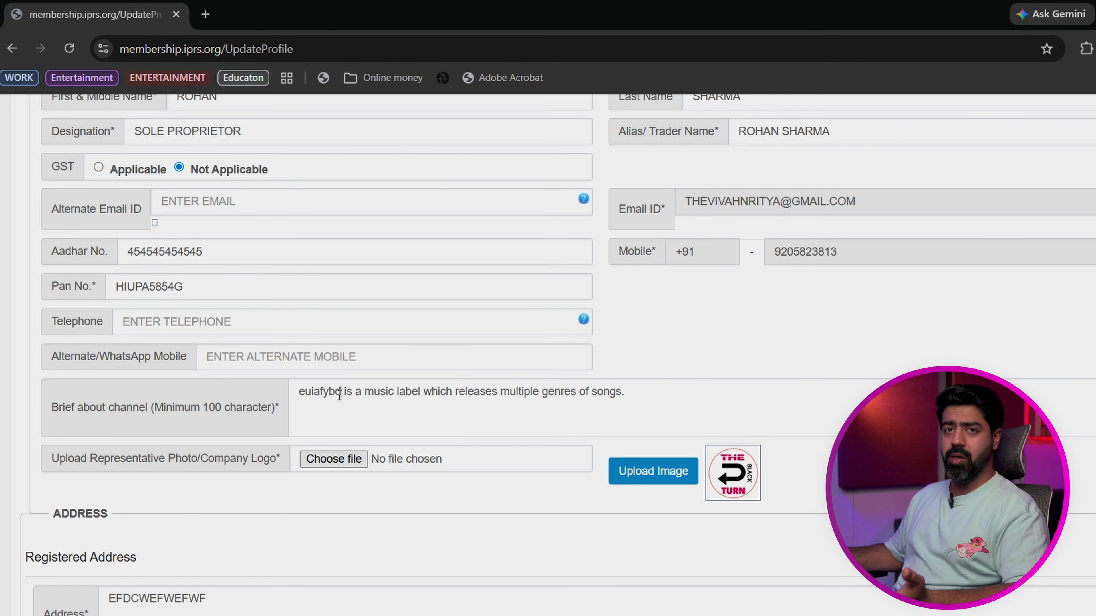
pyautogui.moveTo(346, 393); pyautogui.dragTo(302, 398)
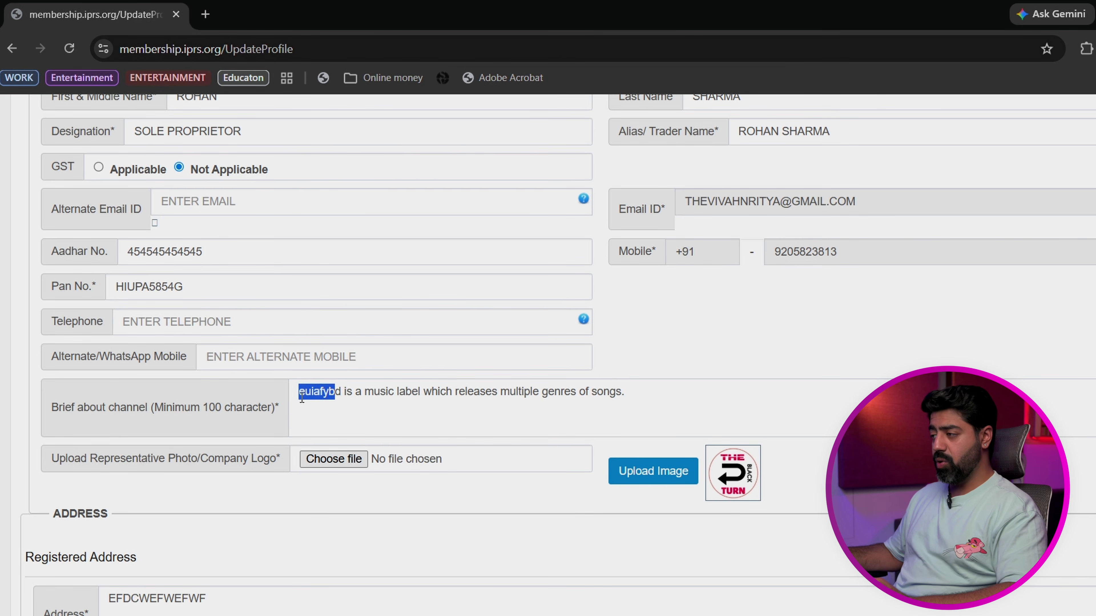
pyautogui.press('BackSpace')
pyautogui.press('Delete')
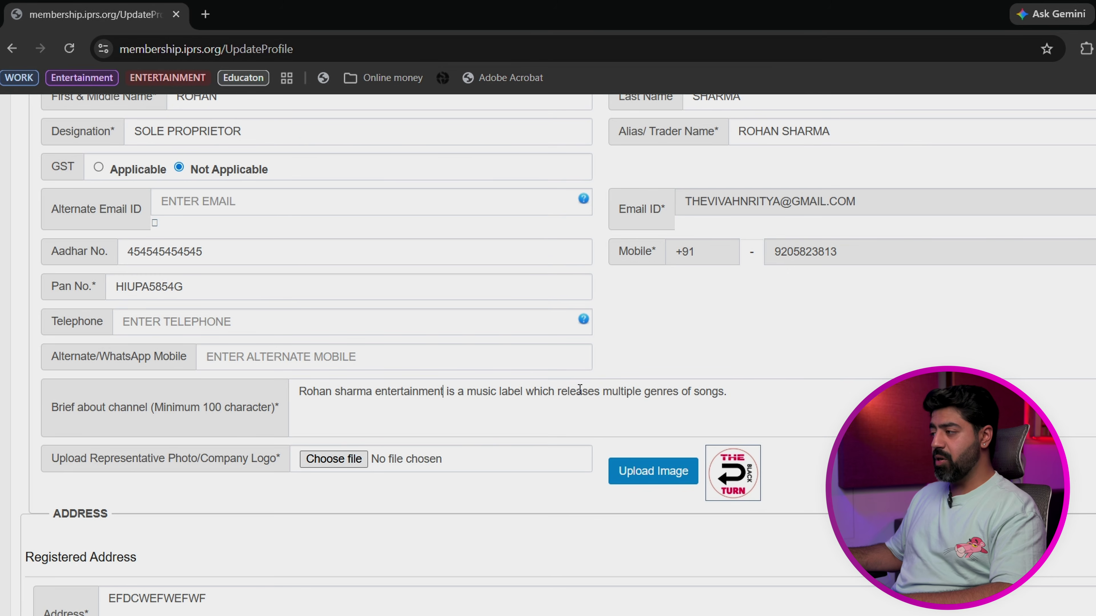
# Step: Review the brief, address, role type and association membership fields before continuing to Bank Details
pyautogui.click(726, 393)
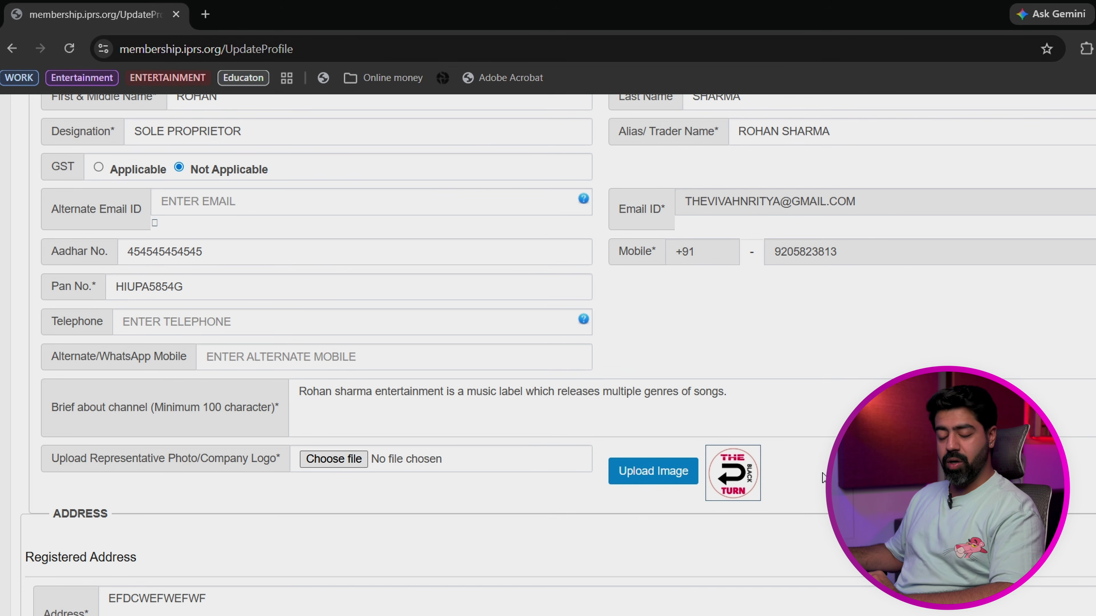
pyautogui.scroll(-5, 787, 390)
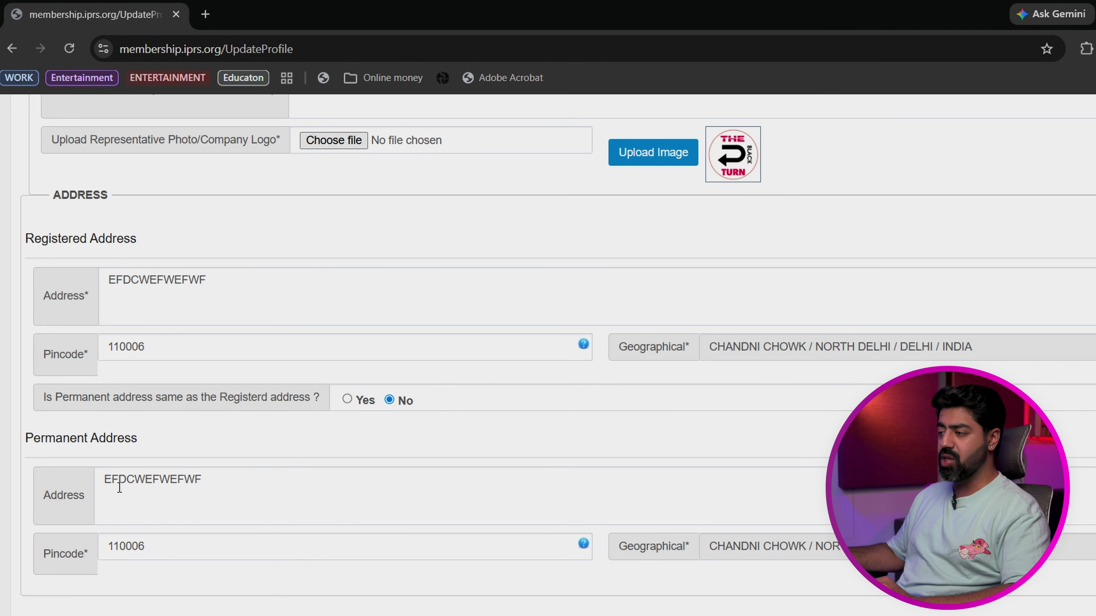
pyautogui.scroll(-5, 147, 543)
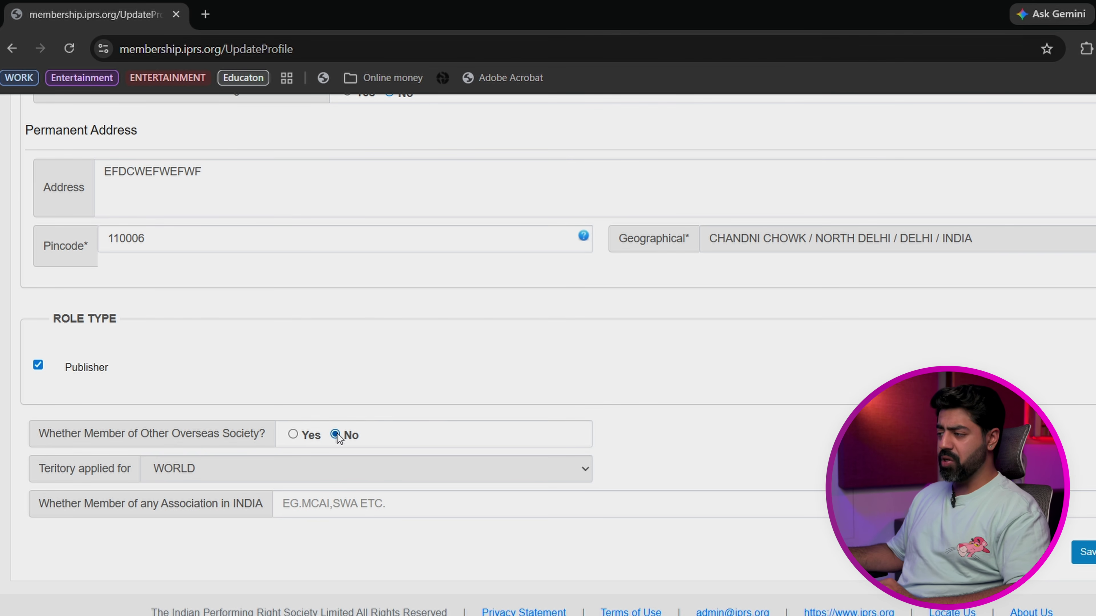
pyautogui.click(420, 504)
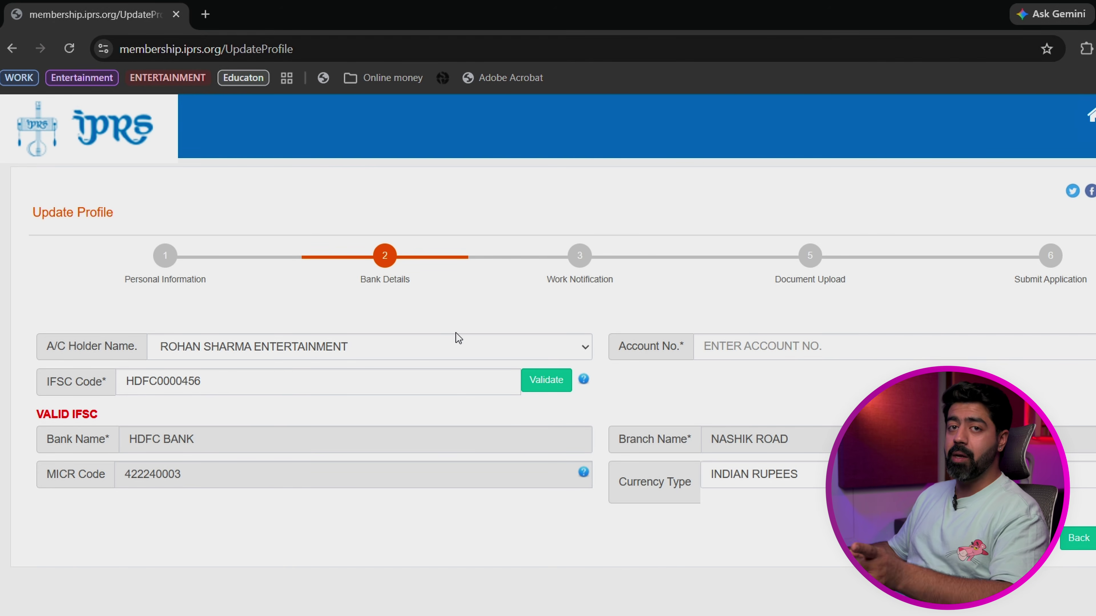
# Step: Choose the company as account holder name and enter the bank account number
pyautogui.click(453, 348)
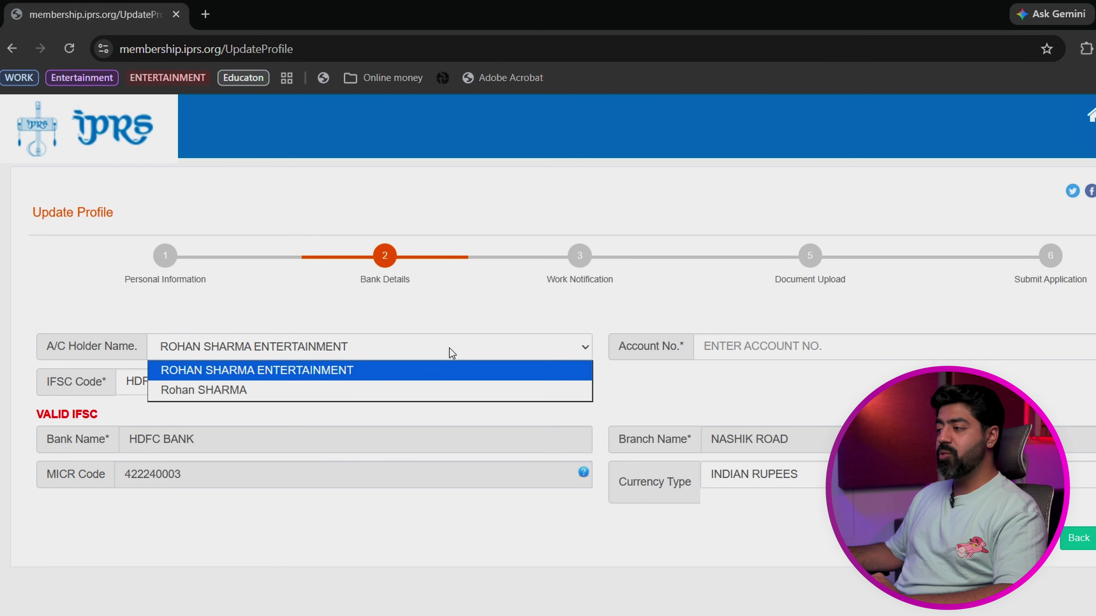
pyautogui.click(451, 352)
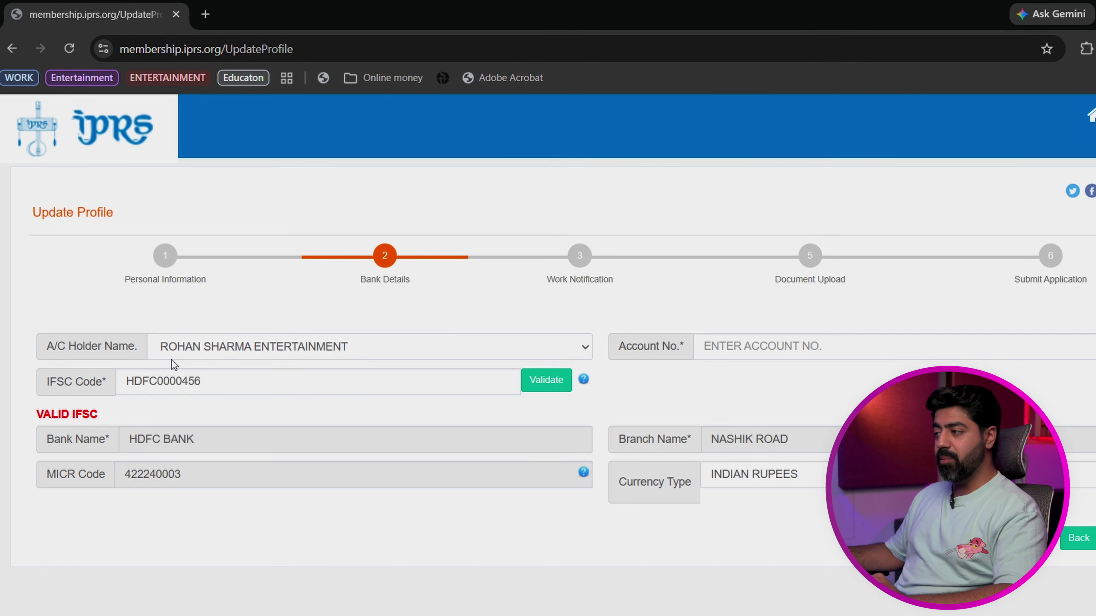
pyautogui.click(352, 347)
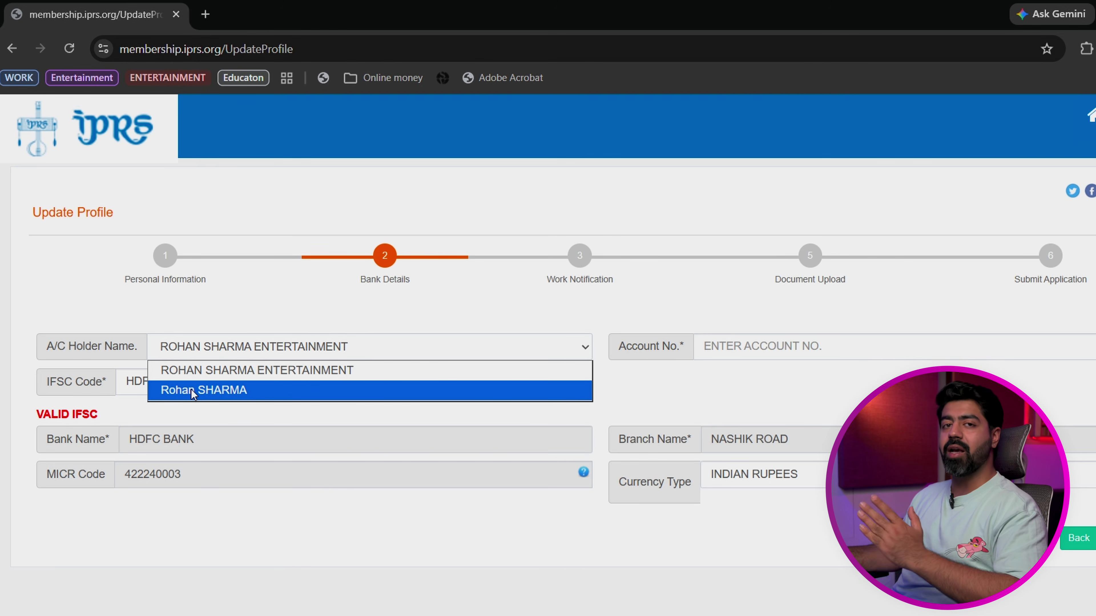
pyautogui.click(205, 373)
pyautogui.click(836, 343)
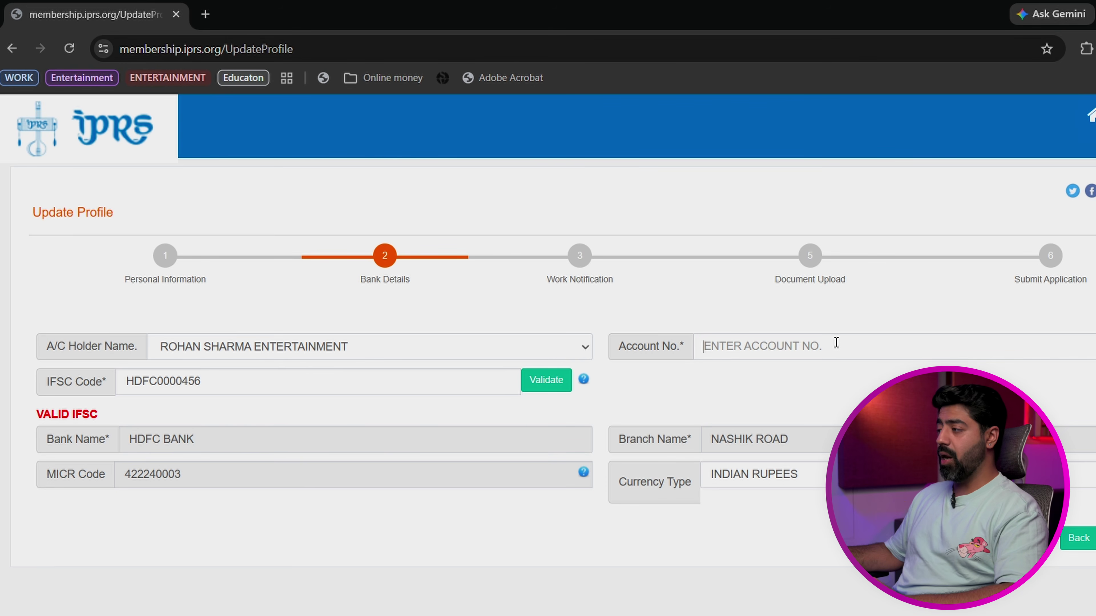
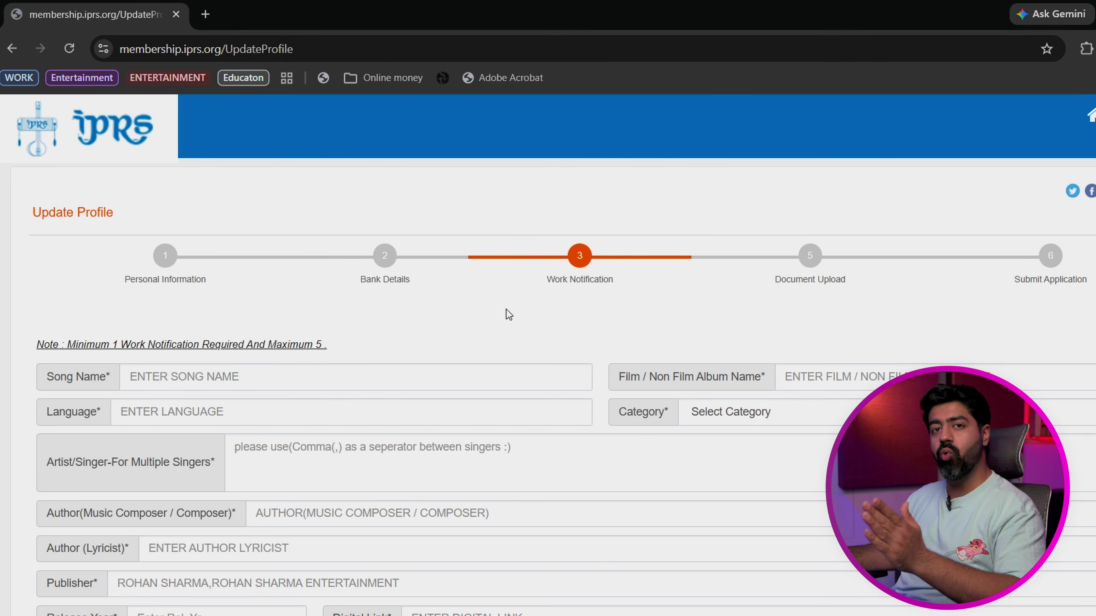
# Step: Enter OUTLAW as the song name and choose Non-Film from the category list
pyautogui.click(378, 378)
pyautogui.write('OUTLAW')
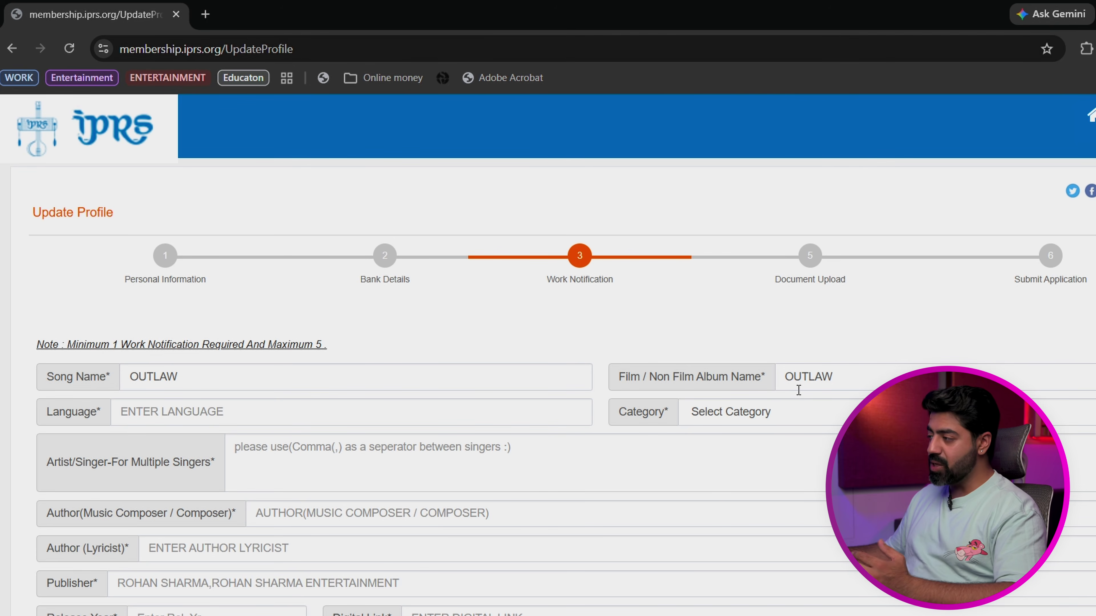
pyautogui.click(758, 414)
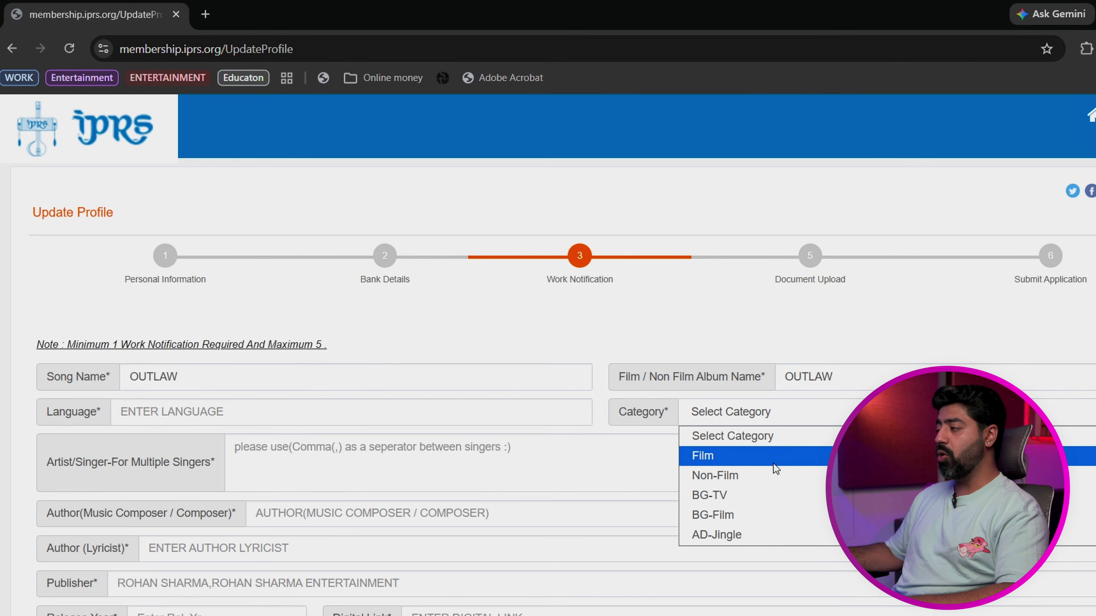
pyautogui.click(781, 473)
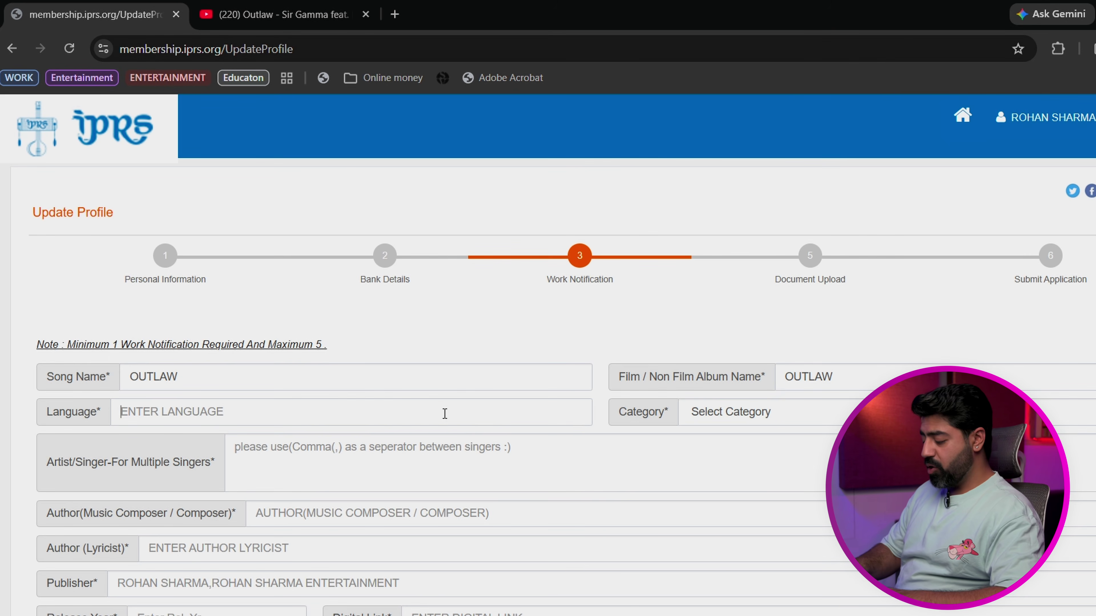
# Step: Set the language to PUNJABI, category to Non-Film, and enter the singer's name
pyautogui.write('PUNJABI')
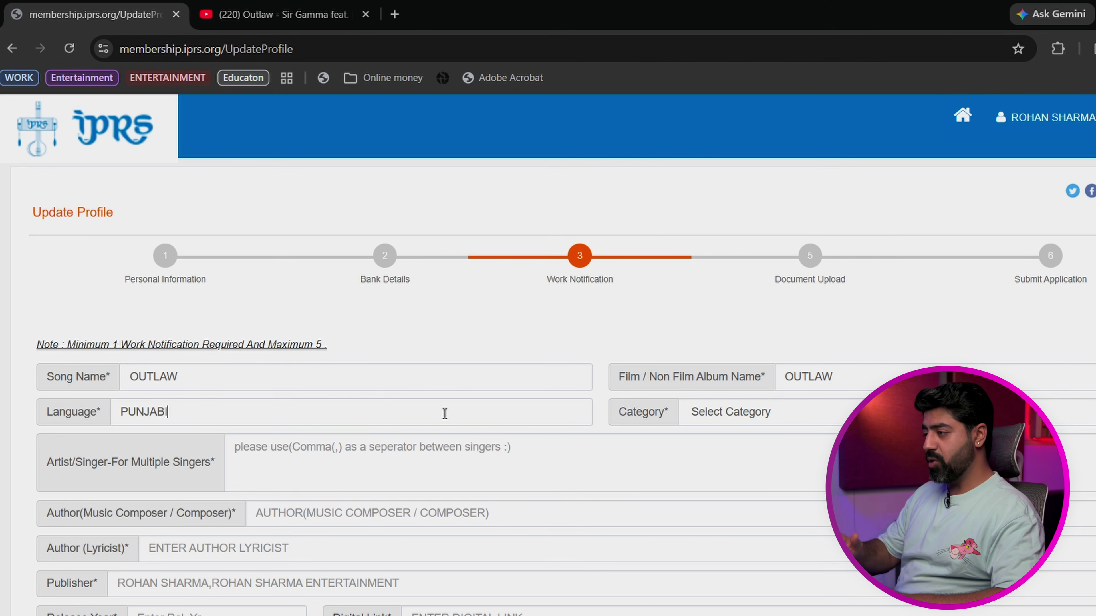
pyautogui.press('Tab')
pyautogui.press('n')
pyautogui.click(324, 476)
pyautogui.write('sir gamma')
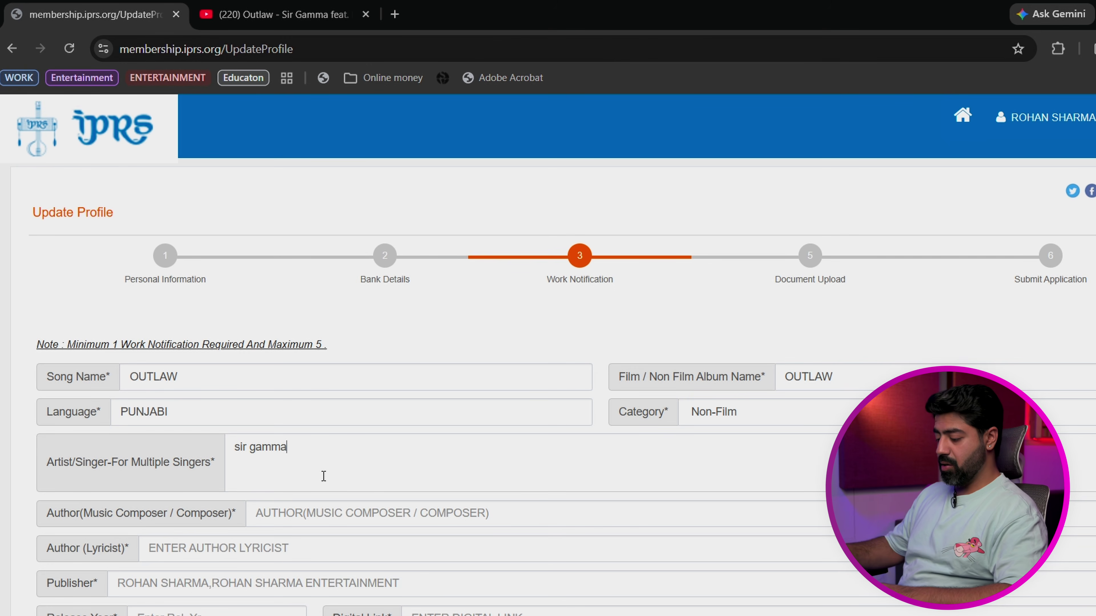
pyautogui.hotkey('ctrl', 'a')
pyautogui.write('Sir Gamma')
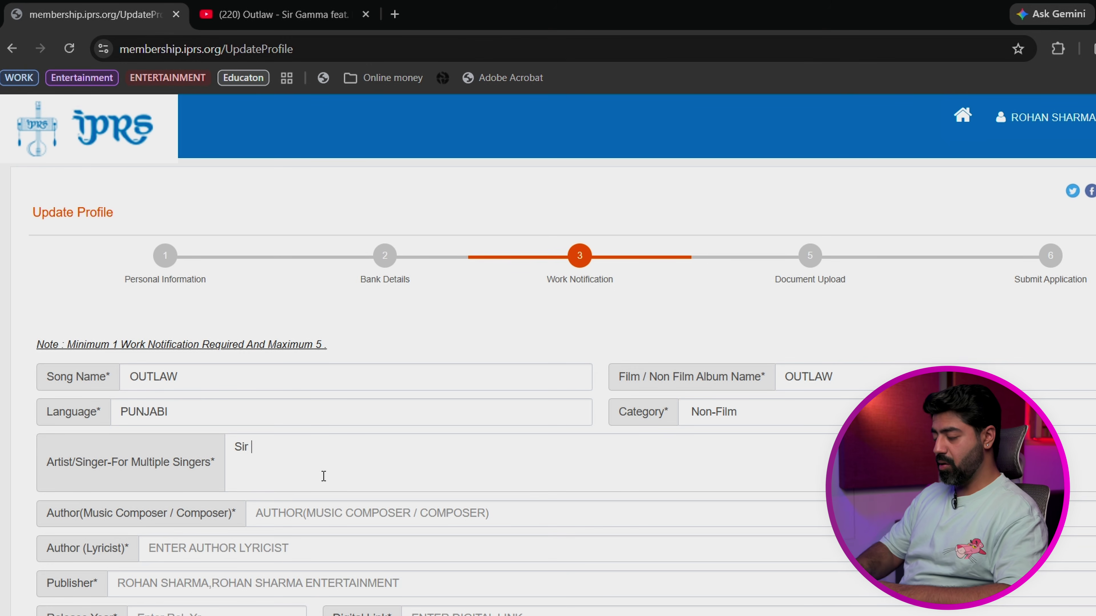
# Step: Enter the music composer, lyricist and publisher names for the work
pyautogui.click(351, 513)
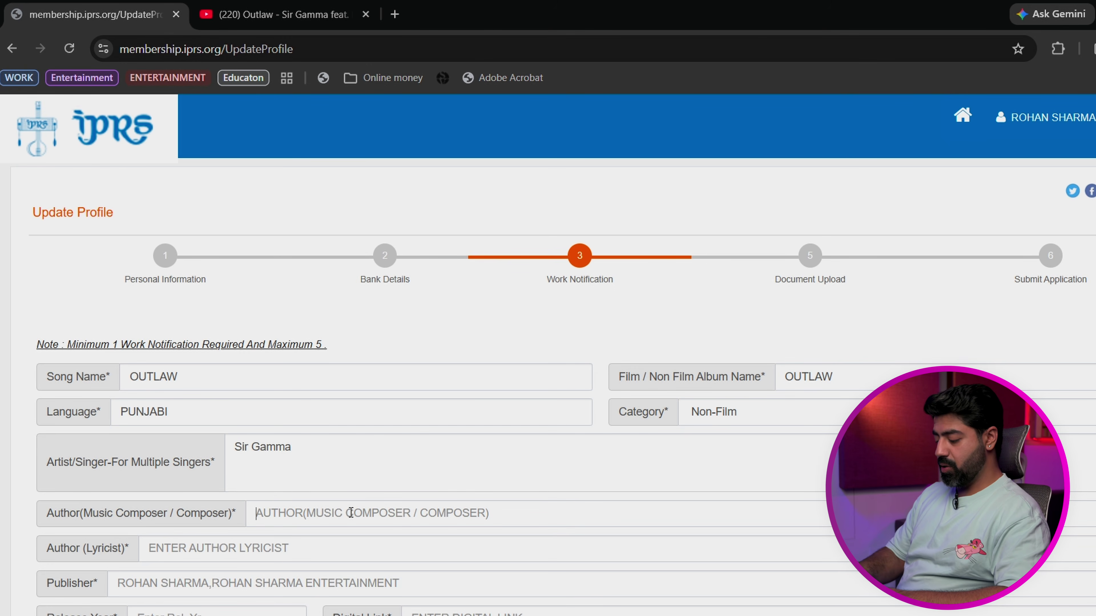
pyautogui.write('SIR GAMMA')
pyautogui.scroll(-3, 210, 354)
pyautogui.press('BackSpace')
pyautogui.press('BackSpace')
pyautogui.press('BackSpace')
pyautogui.press('BackSpace')
pyautogui.press('BackSpace')
pyautogui.press('BackSpace')
pyautogui.press('BackSpace')
pyautogui.press('BackSpace')
pyautogui.press('BackSpace')
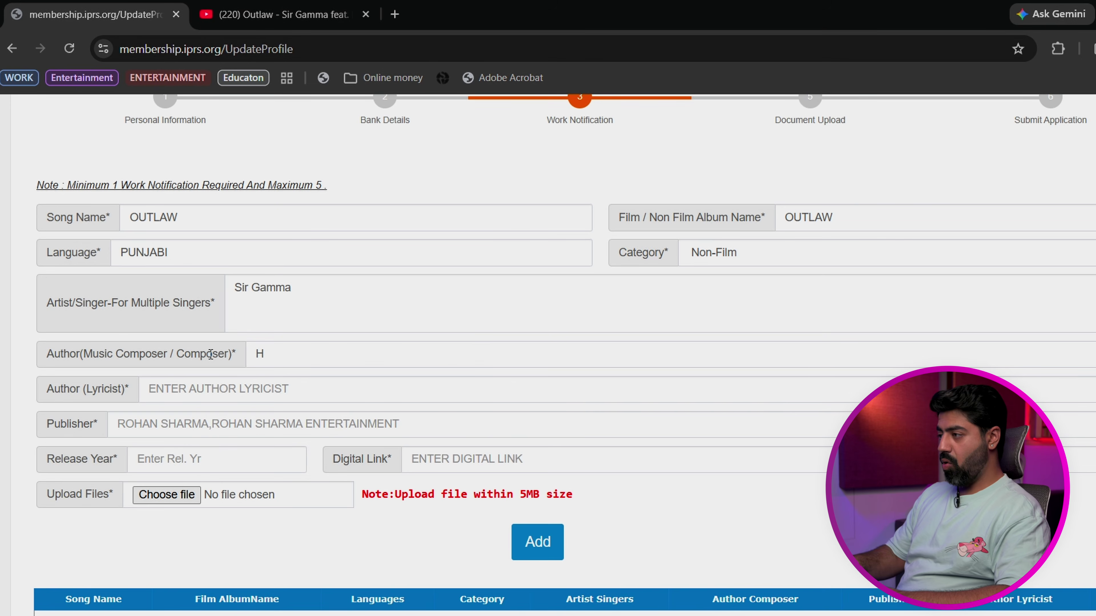
pyautogui.write('HARSH, ')
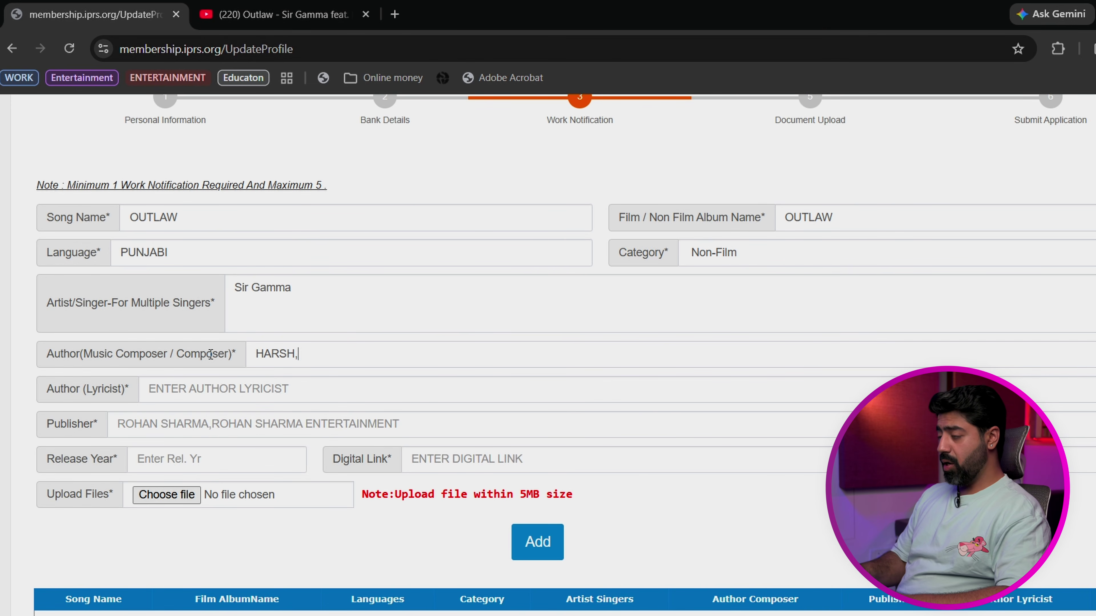
pyautogui.write('HMZ')
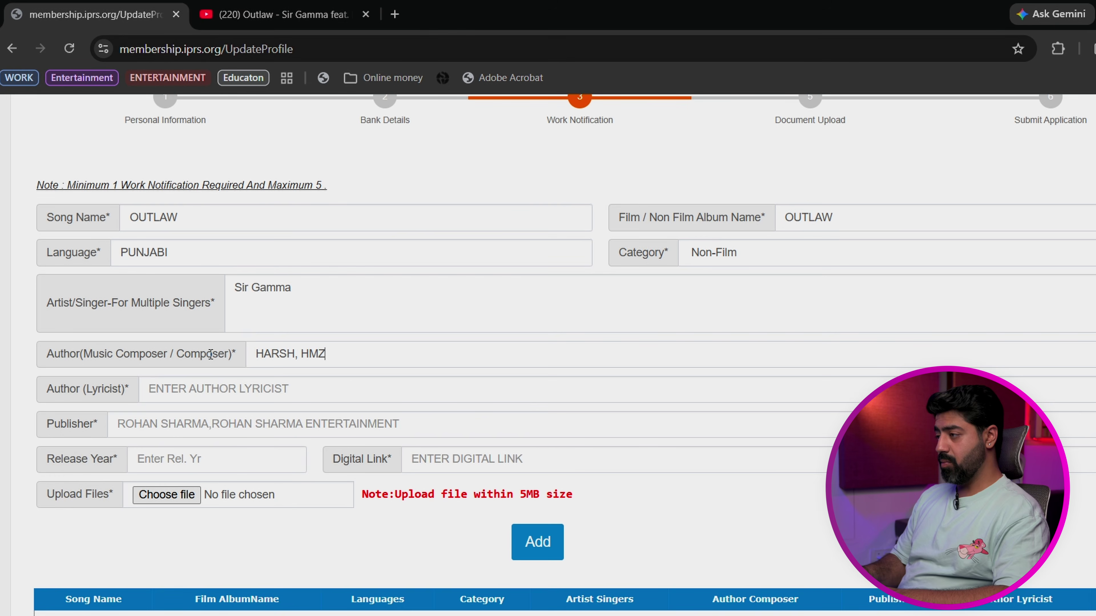
pyautogui.write('HMZEE')
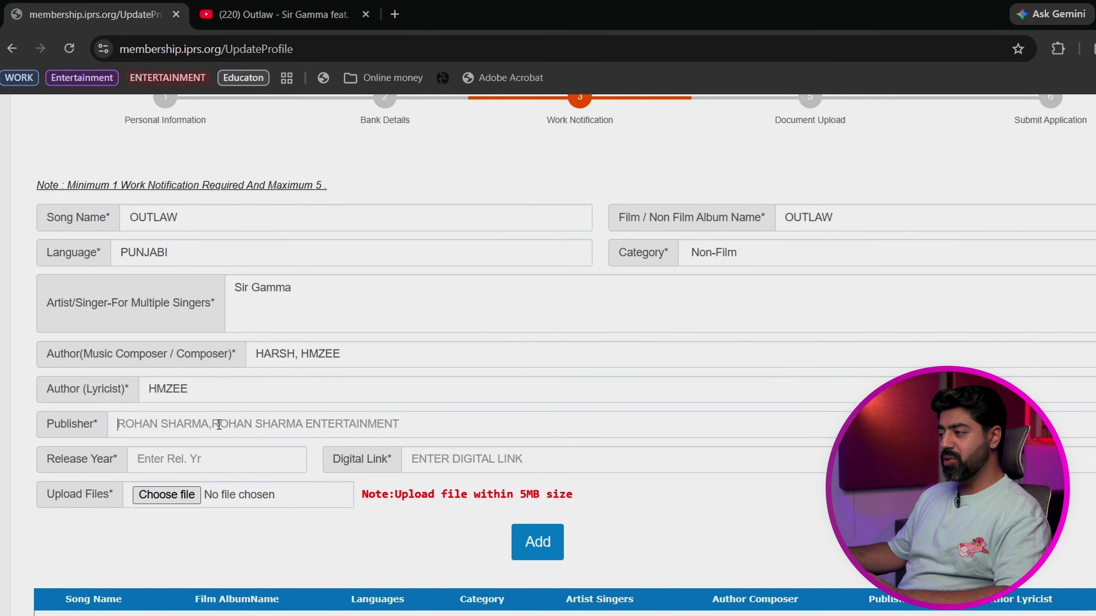
pyautogui.click(387, 422)
pyautogui.write('SIR GAMMA')
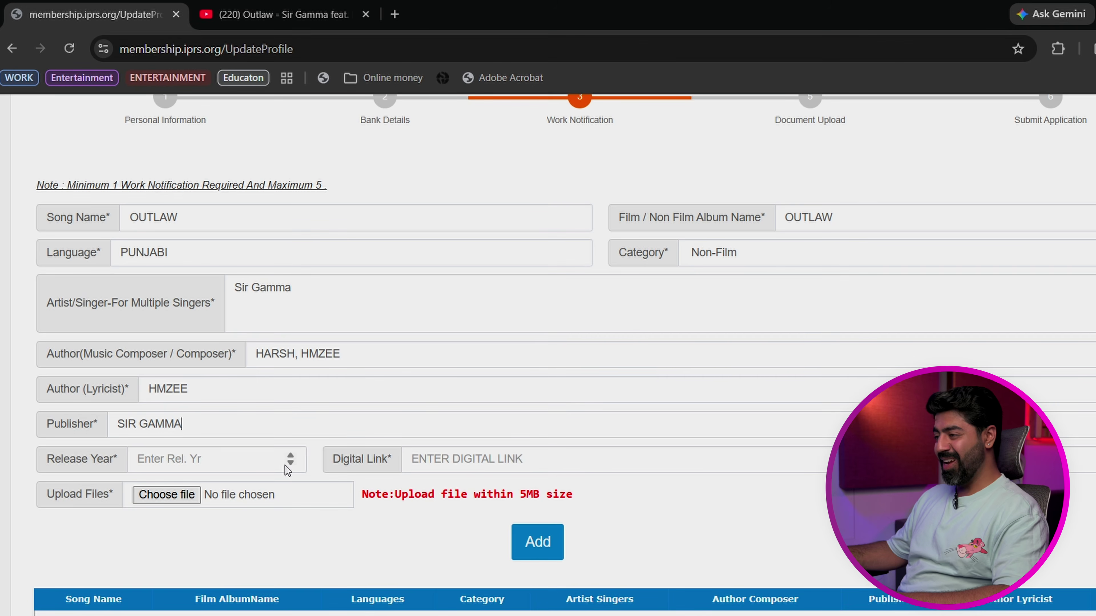
# Step: Replace the default 1900 release year with 2025 and add the YouTube digital link
pyautogui.click(290, 455)
pyautogui.moveTo(250, 460); pyautogui.dragTo(93, 457)
pyautogui.press('BackSpace')
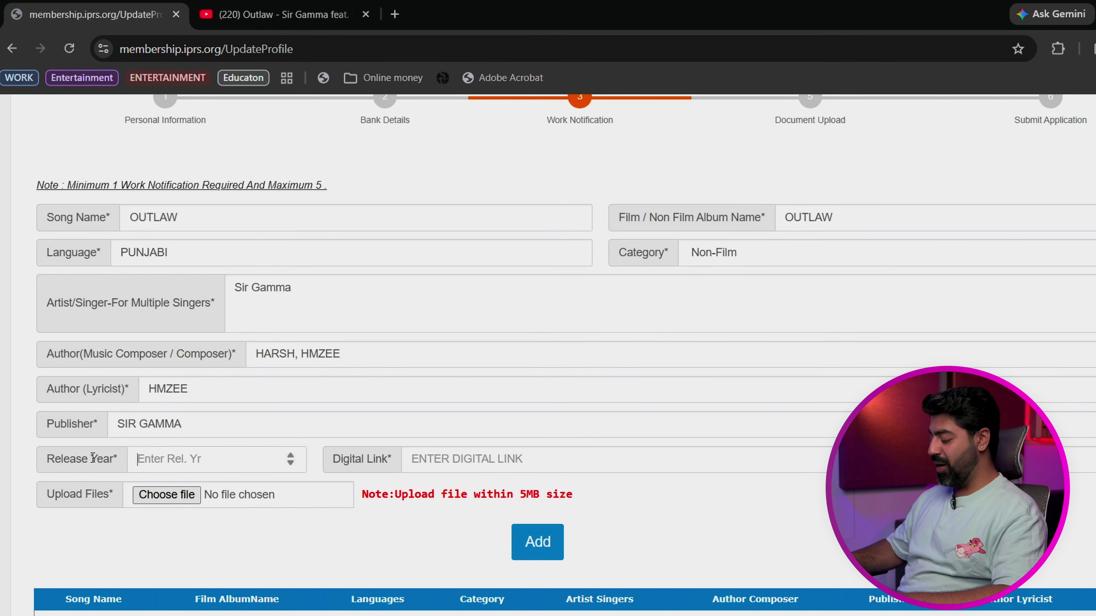
pyautogui.write('2025')
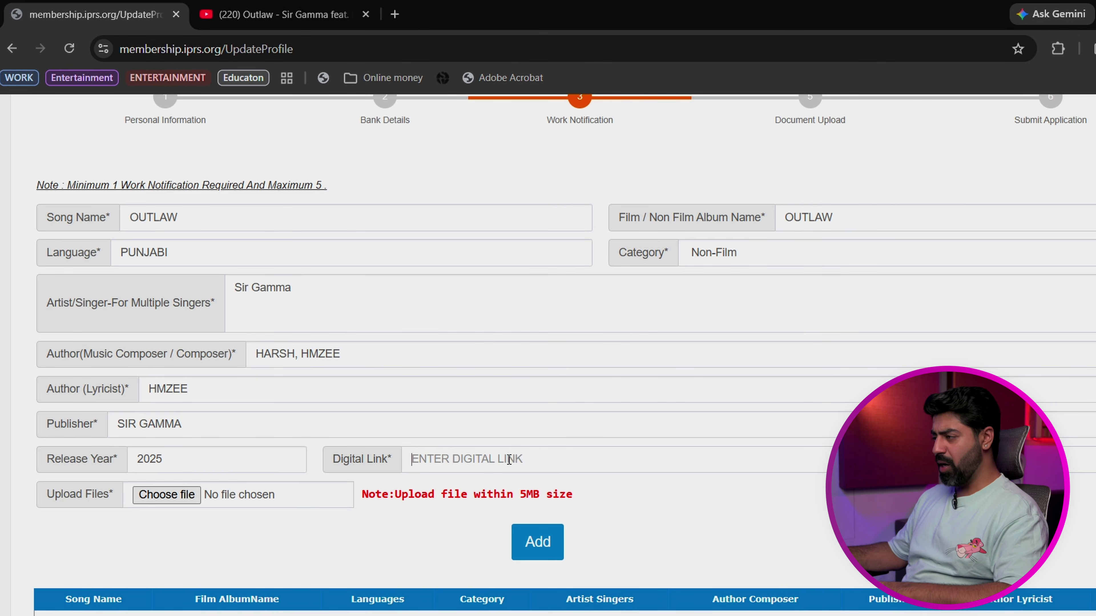
pyautogui.write('YOUTBE.COM')
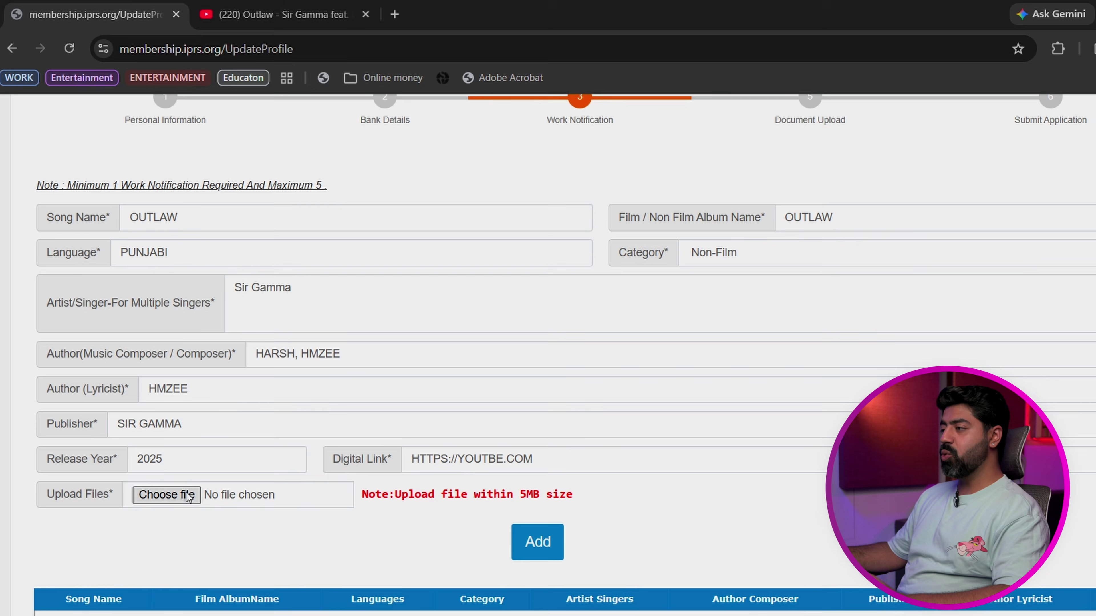
pyautogui.click(190, 496)
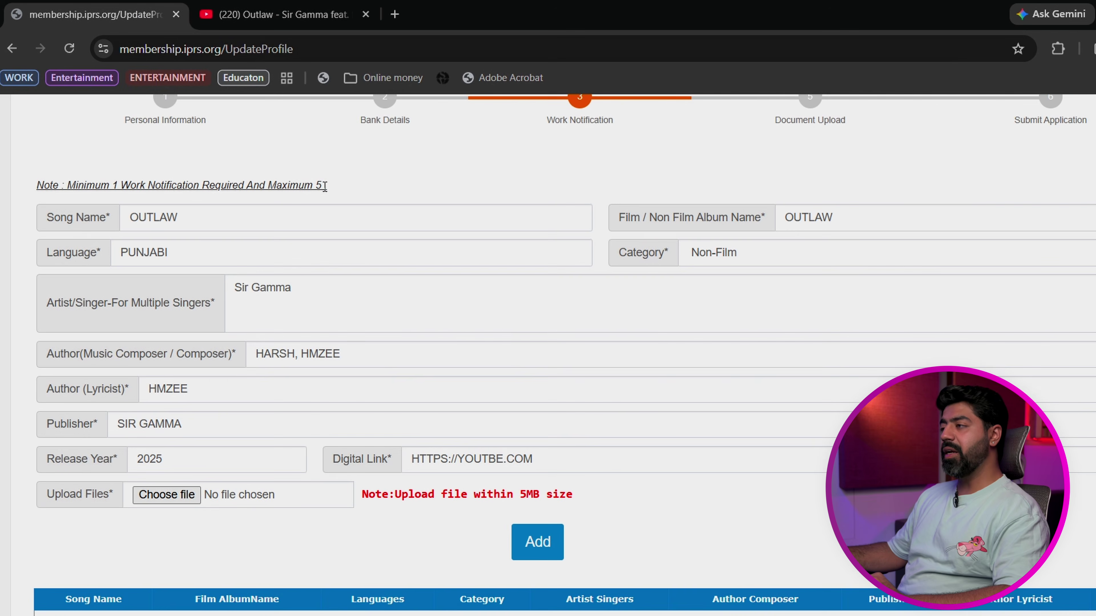
# Step: Attach the screenshot from the Outlaw video page to the work entry and check the preview
pyautogui.click(309, 27)
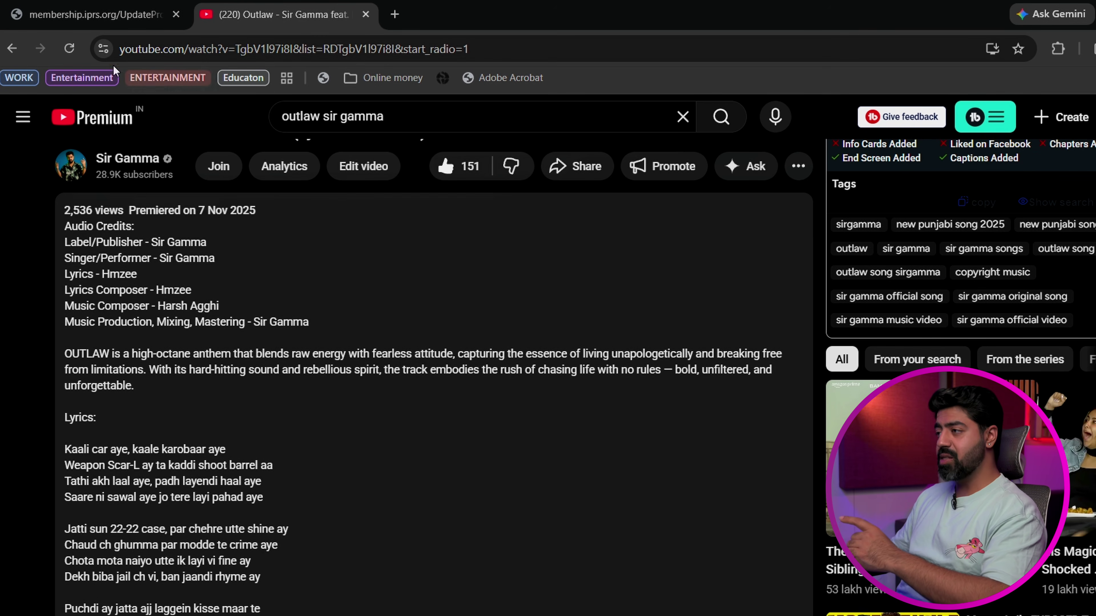
pyautogui.click(95, 14)
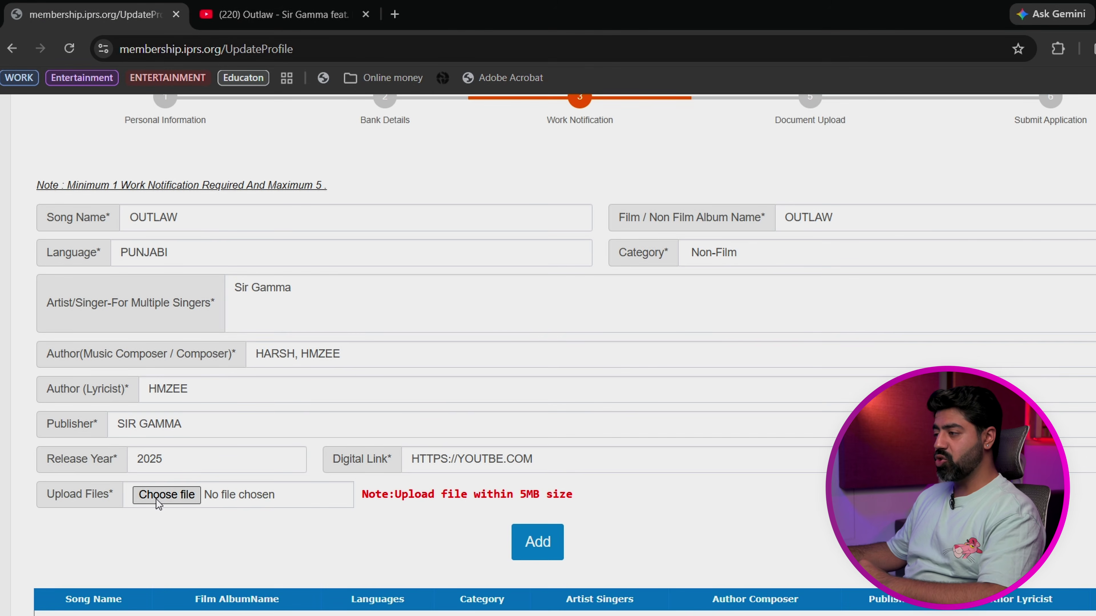
pyautogui.click(166, 494)
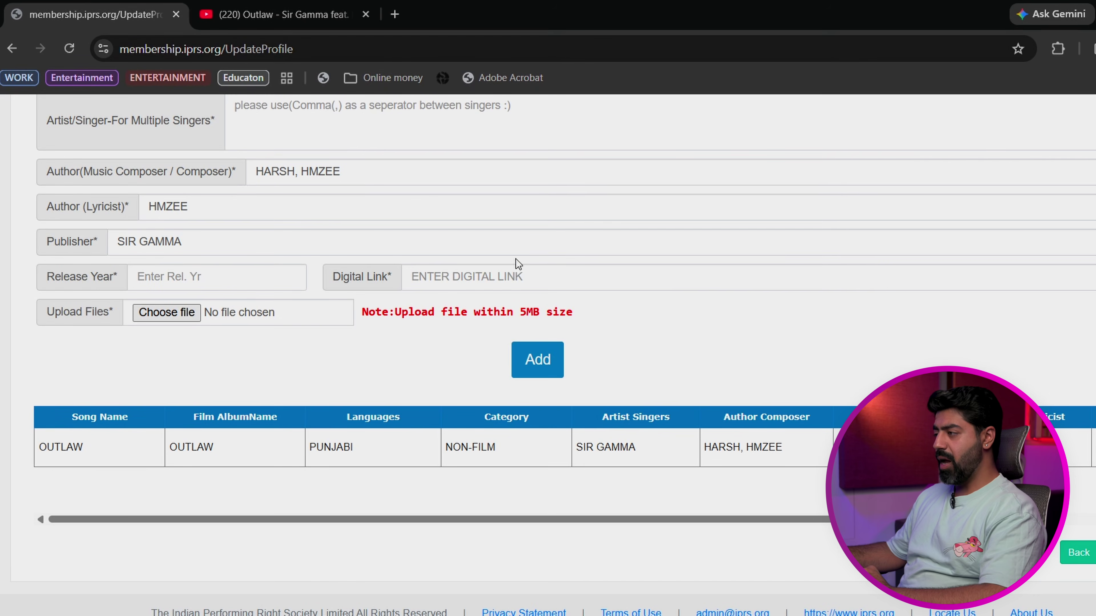
pyautogui.moveTo(303, 520); pyautogui.dragTo(537, 519)
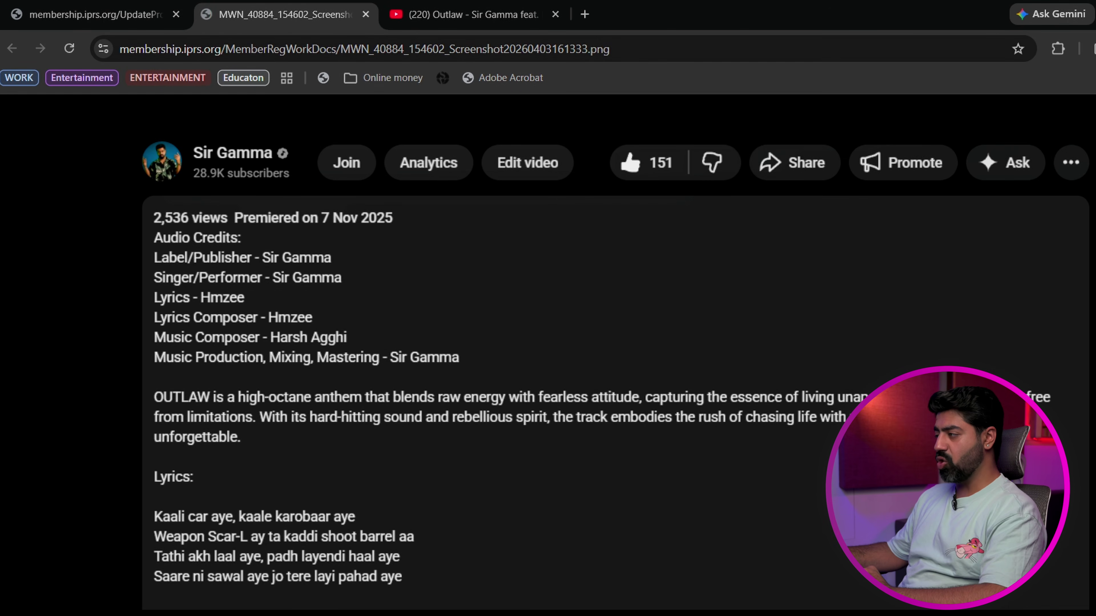
pyautogui.click(366, 14)
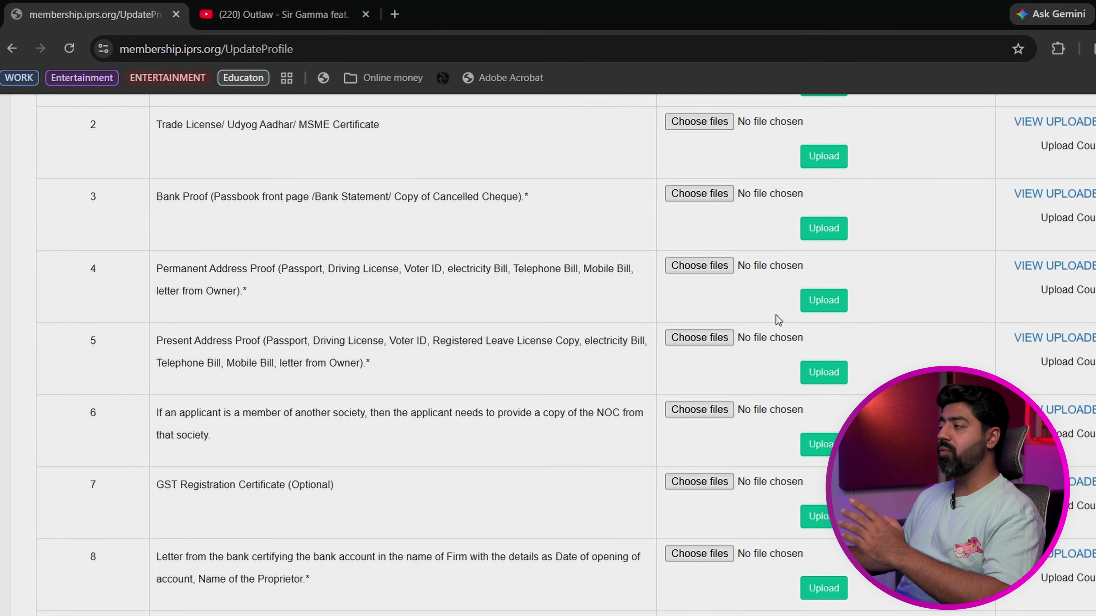
pyautogui.scroll(8, 778, 320)
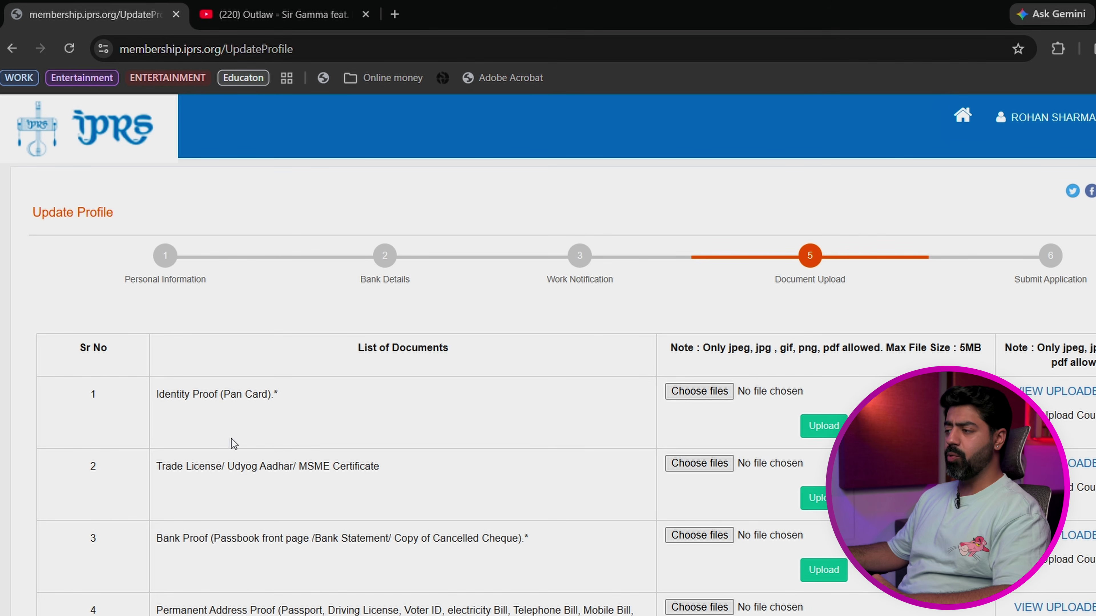
pyautogui.moveTo(172, 468); pyautogui.dragTo(374, 472)
pyautogui.click(372, 472)
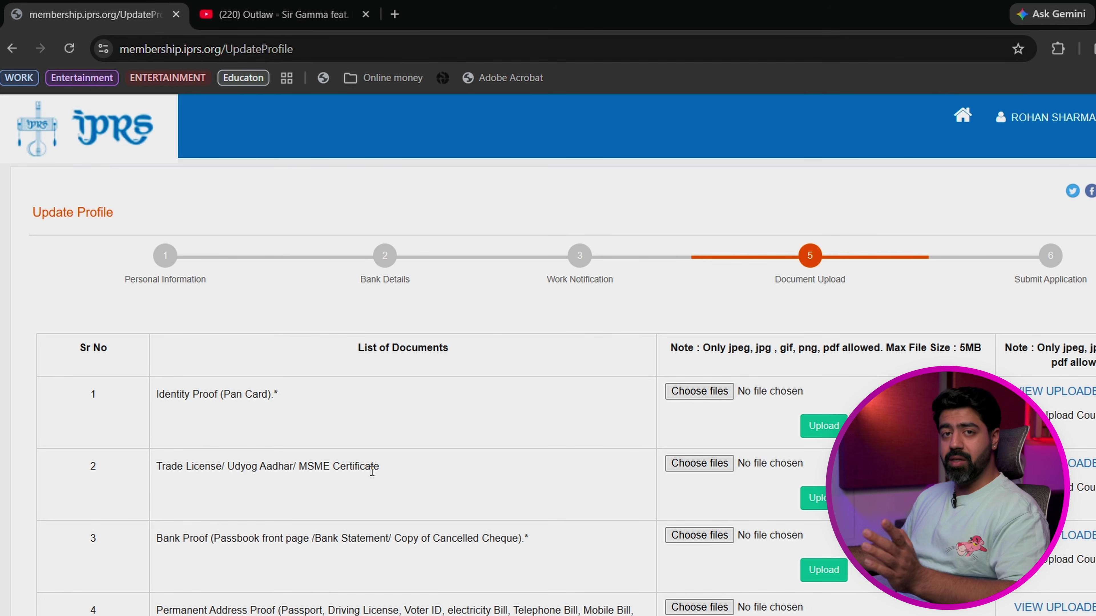
pyautogui.scroll(-2, 355, 486)
pyautogui.moveTo(181, 458); pyautogui.dragTo(425, 470)
pyautogui.click(426, 473)
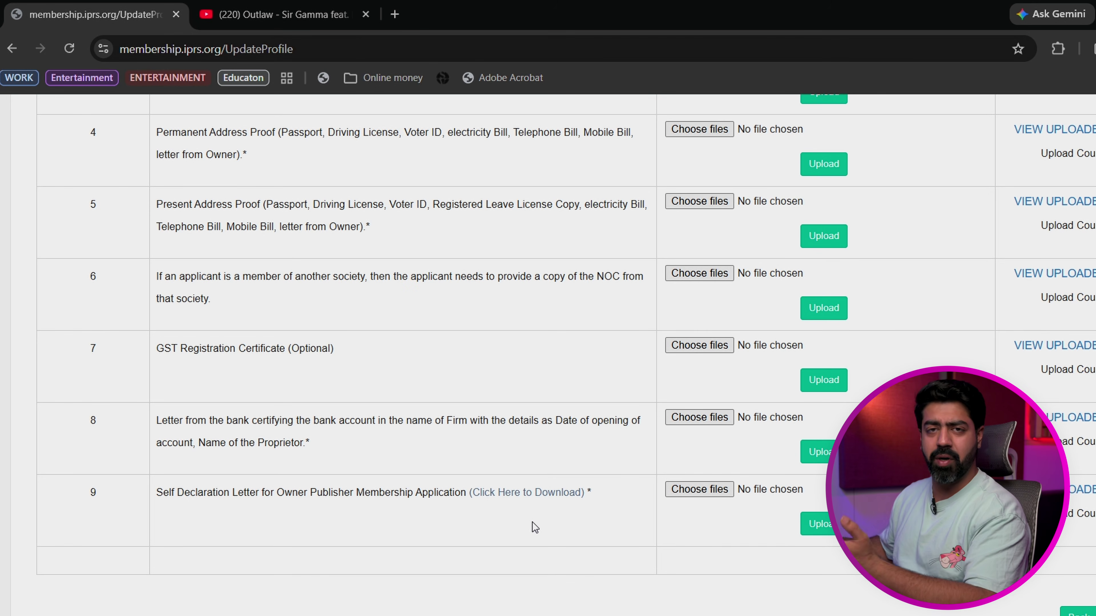
pyautogui.scroll(9, 721, 383)
pyautogui.scroll(-2, 613, 359)
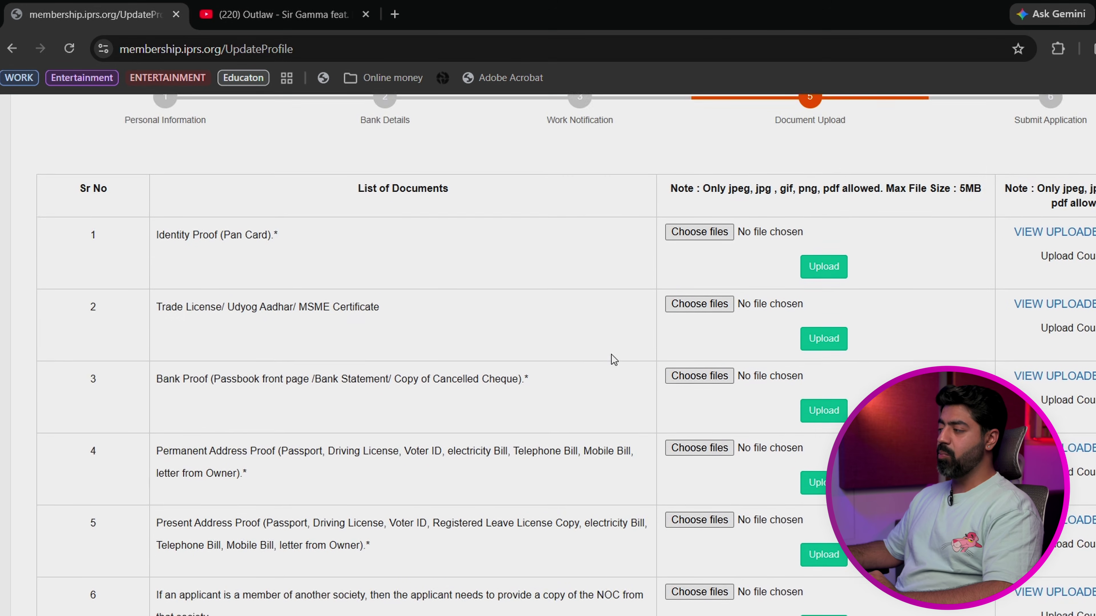
pyautogui.scroll(-8, 614, 358)
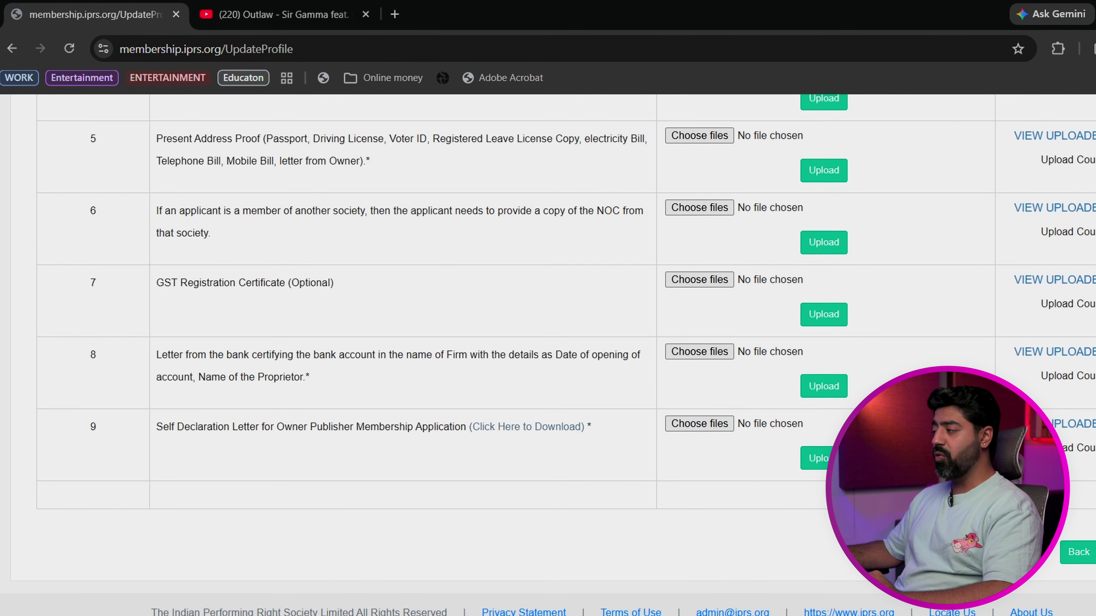
pyautogui.click(809, 241)
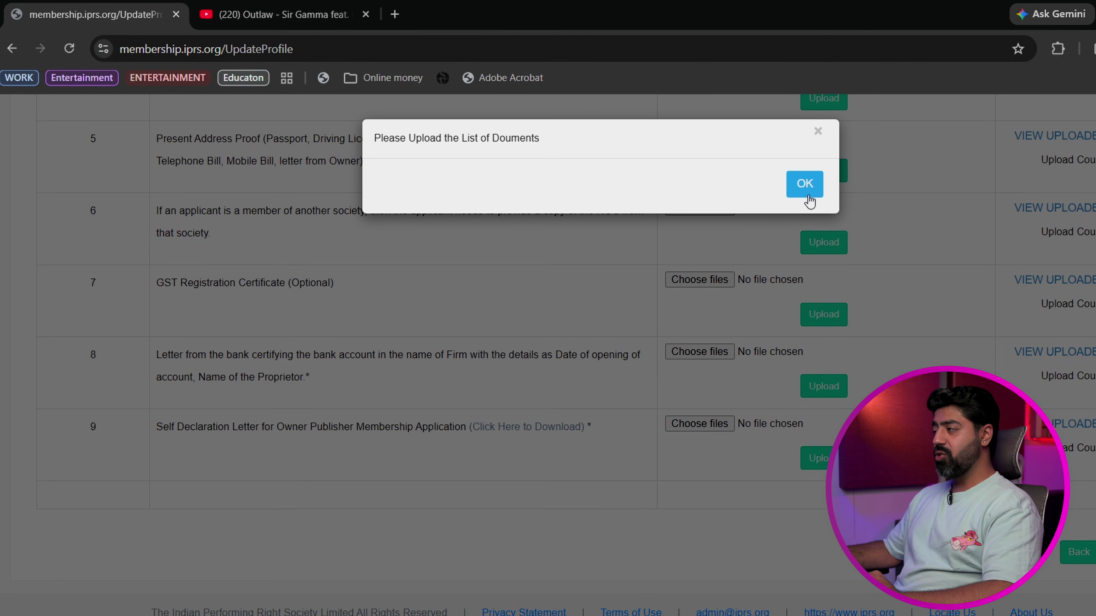
pyautogui.click(809, 241)
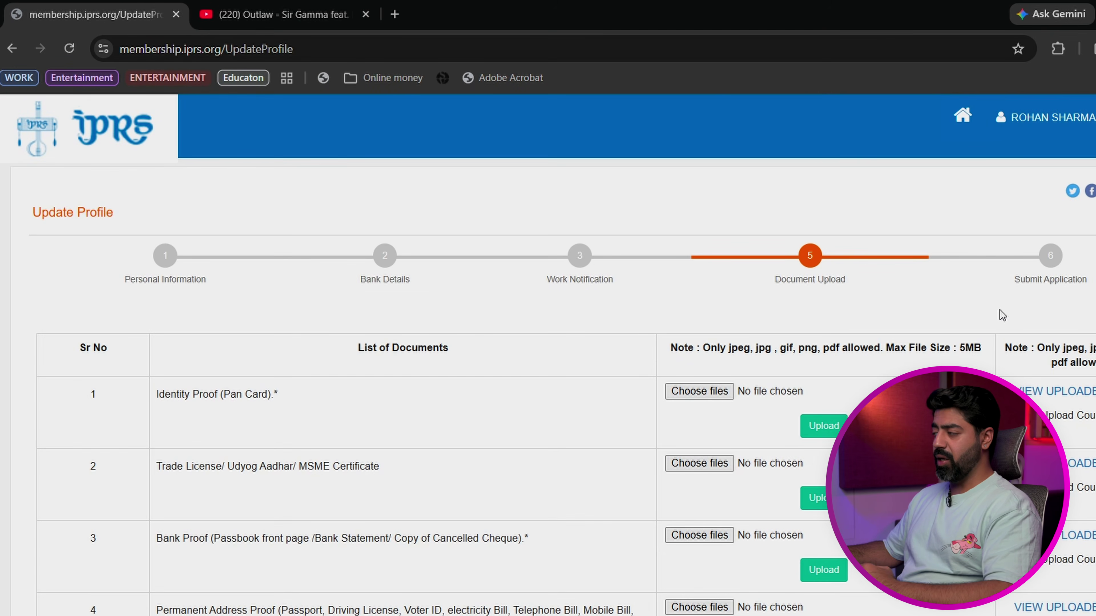